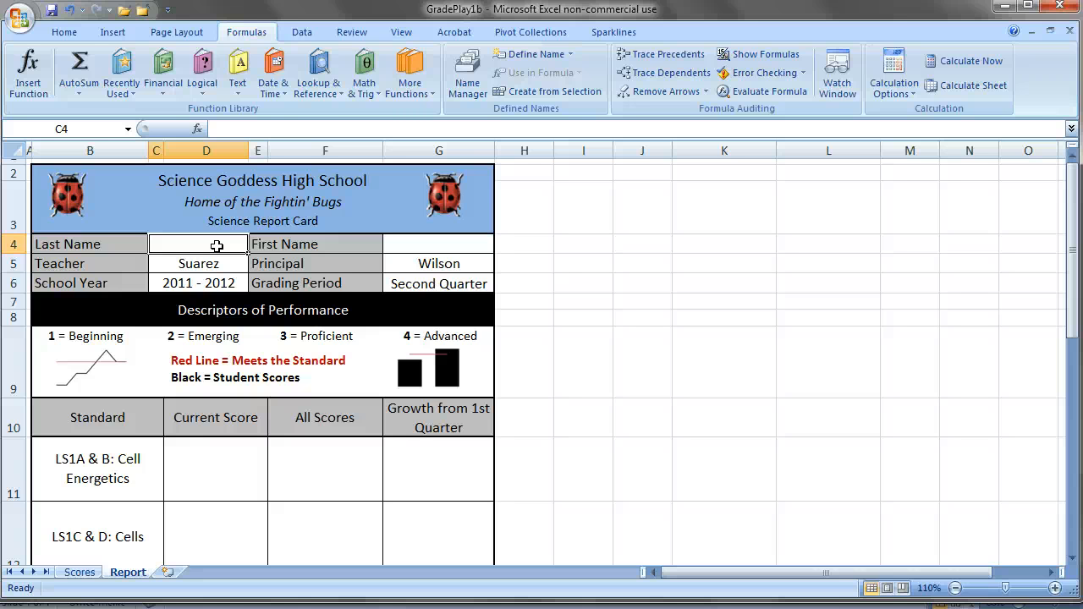
Name the last-name range B9:B18 on the Scores sheet LastName.
left_click(80, 572)
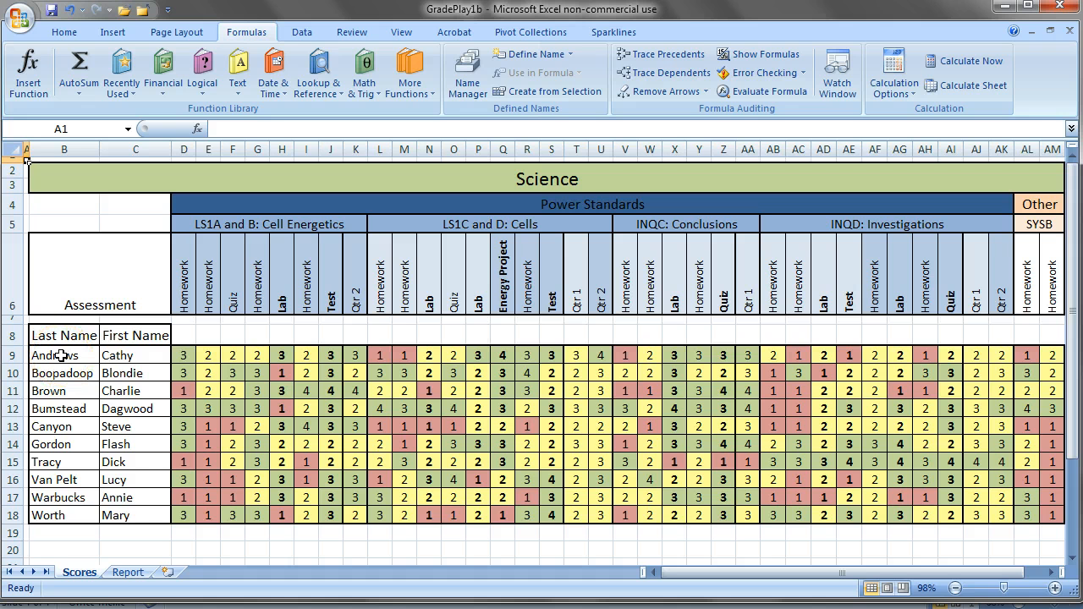
left_click_drag(61, 356, 64, 510)
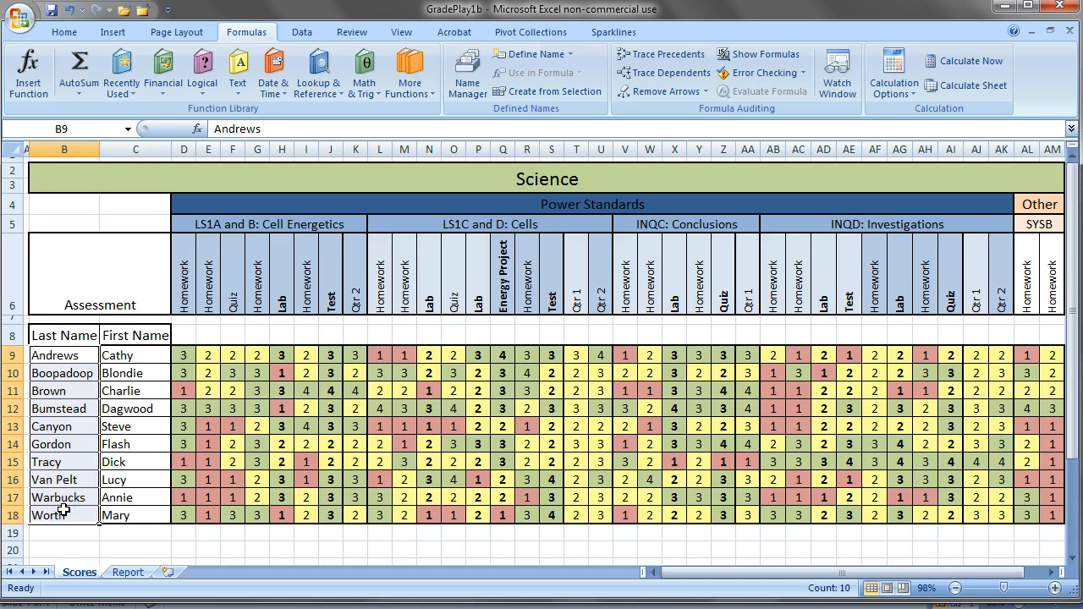
left_click(76, 129)
type("LastName")
key("Return")
key("Return")
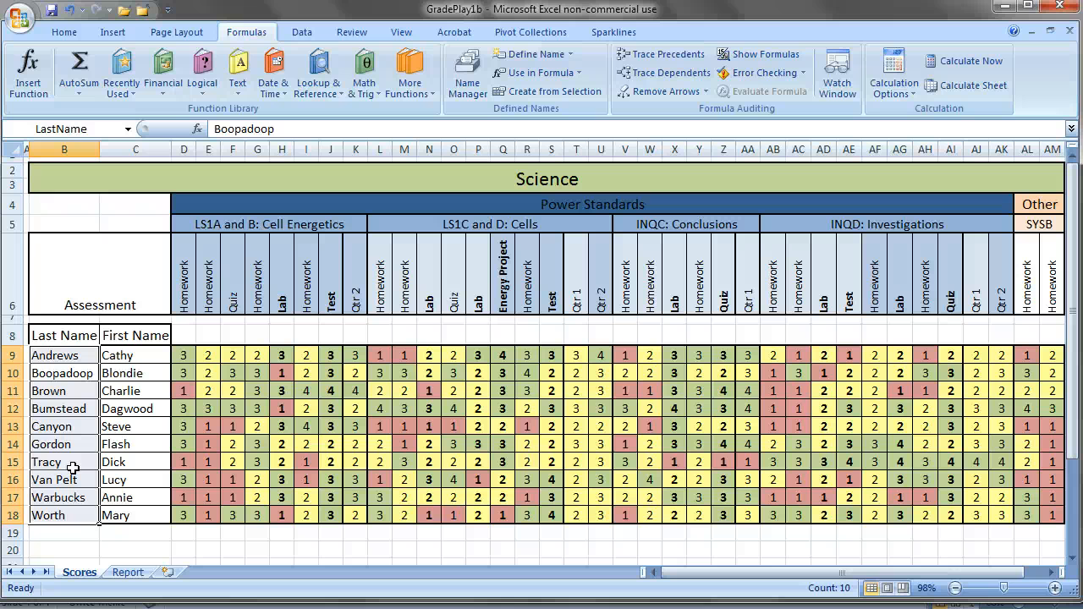
Add list data validation with source =LastName to the Report sheet's Last Name cell C4, and choose the third student from its dropdown.
left_click(127, 572)
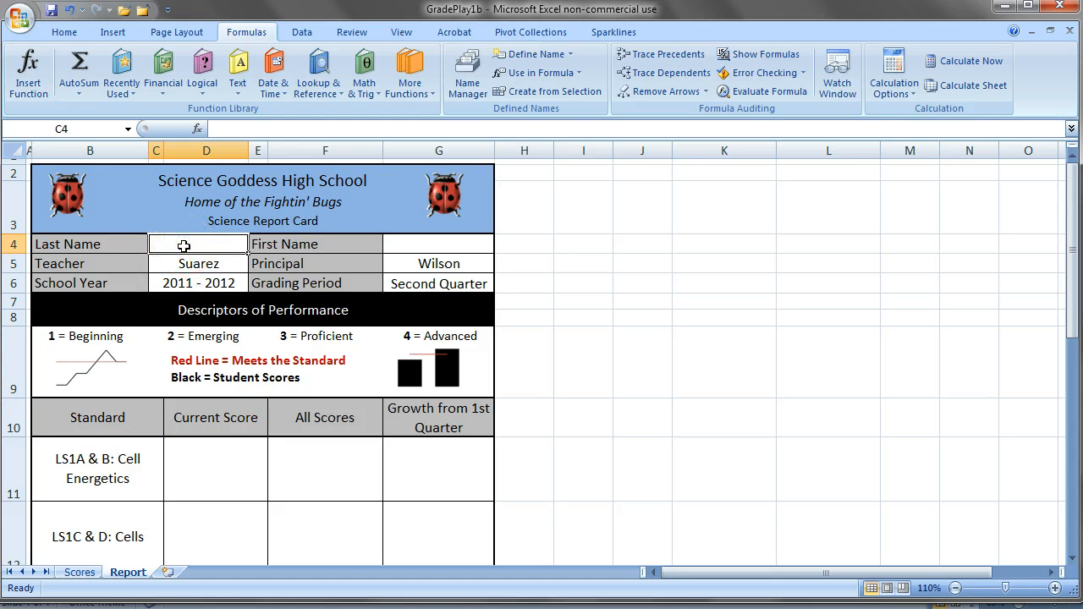
left_click(293, 35)
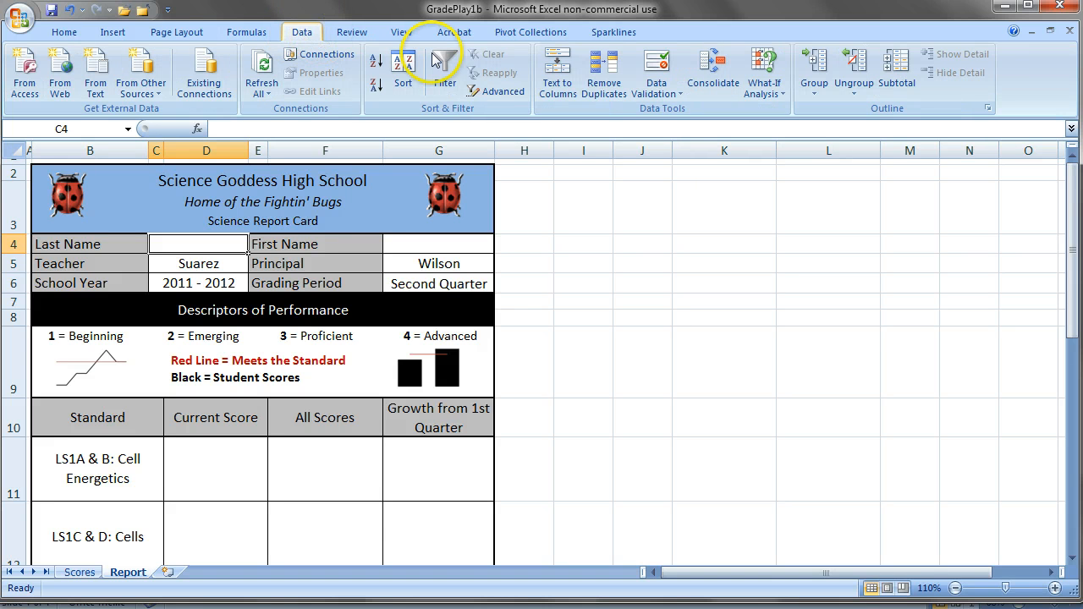
left_click(676, 105)
left_click(677, 93)
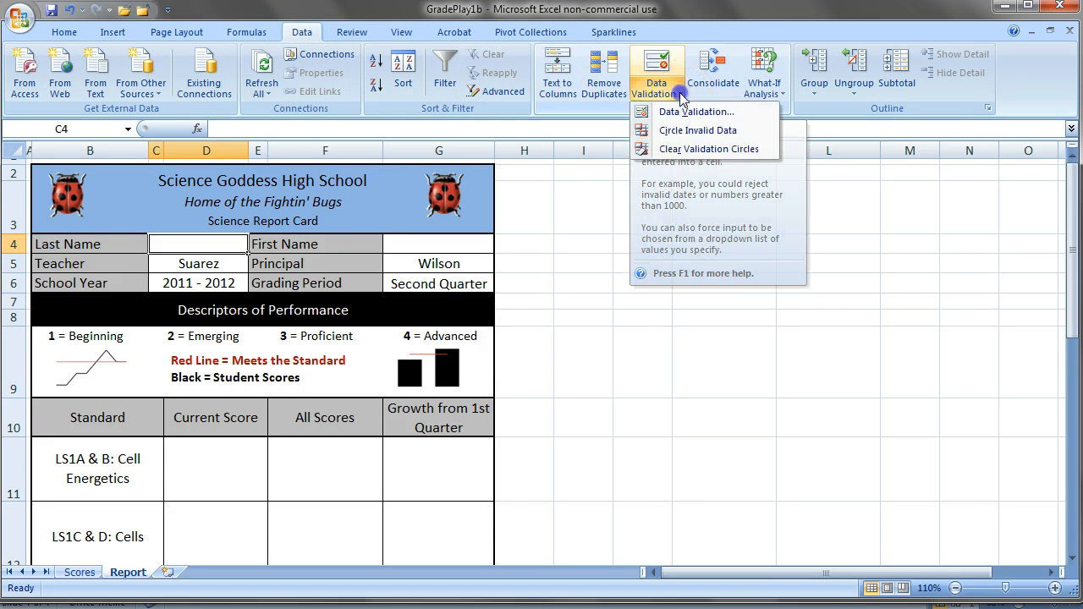
left_click(681, 112)
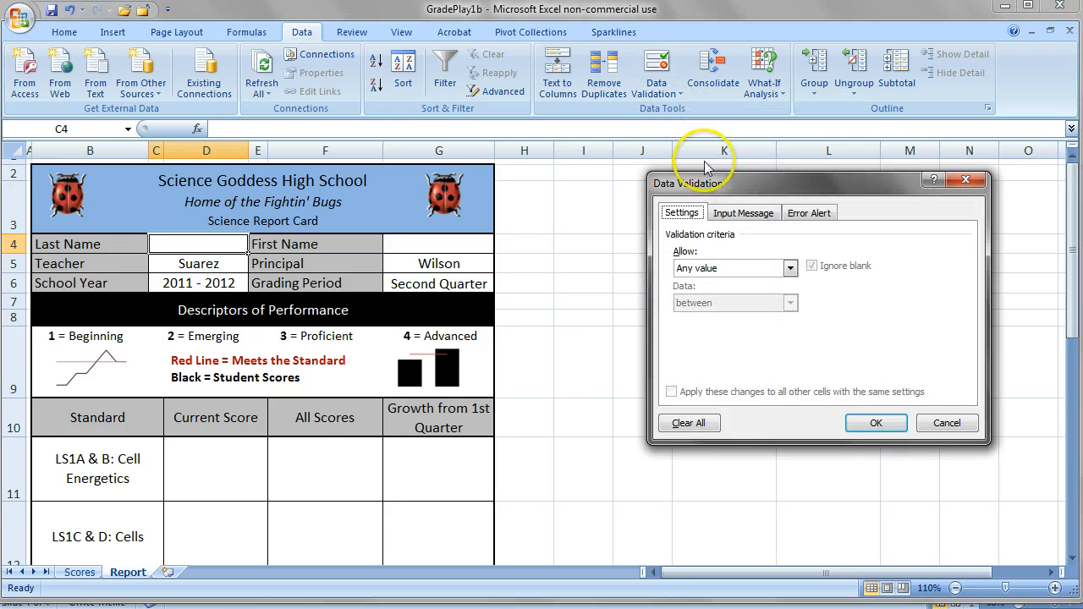
left_click(791, 267)
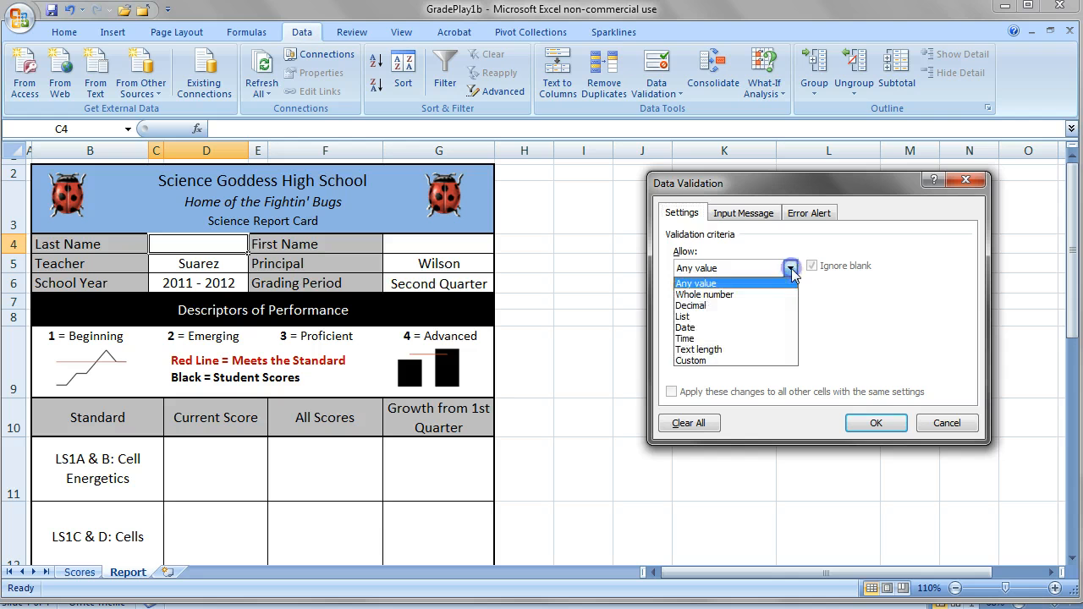
left_click(761, 313)
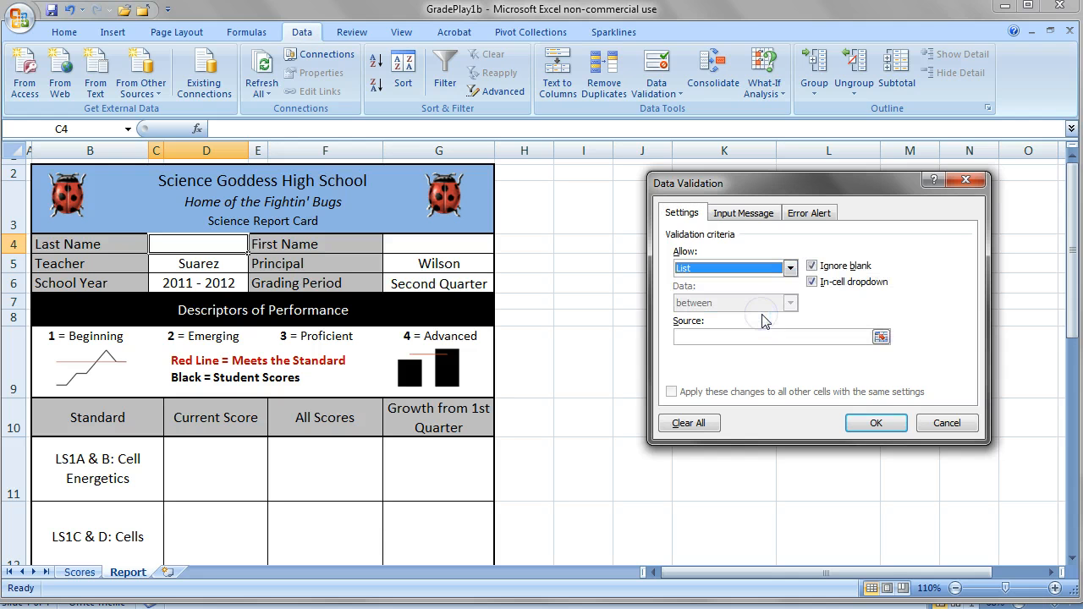
left_click(758, 339)
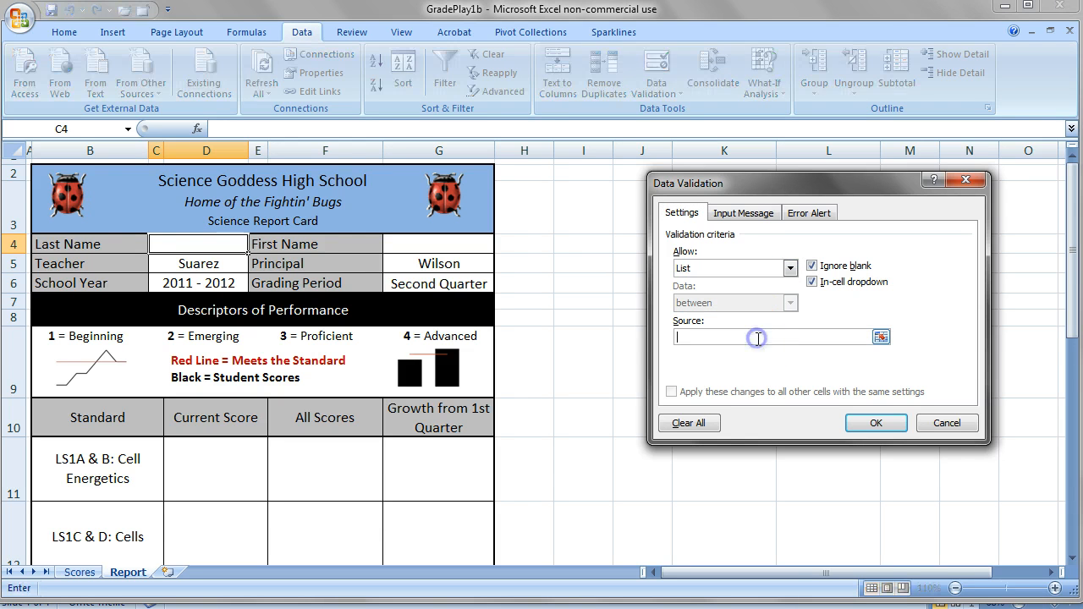
type("=LastName")
left_click(873, 427)
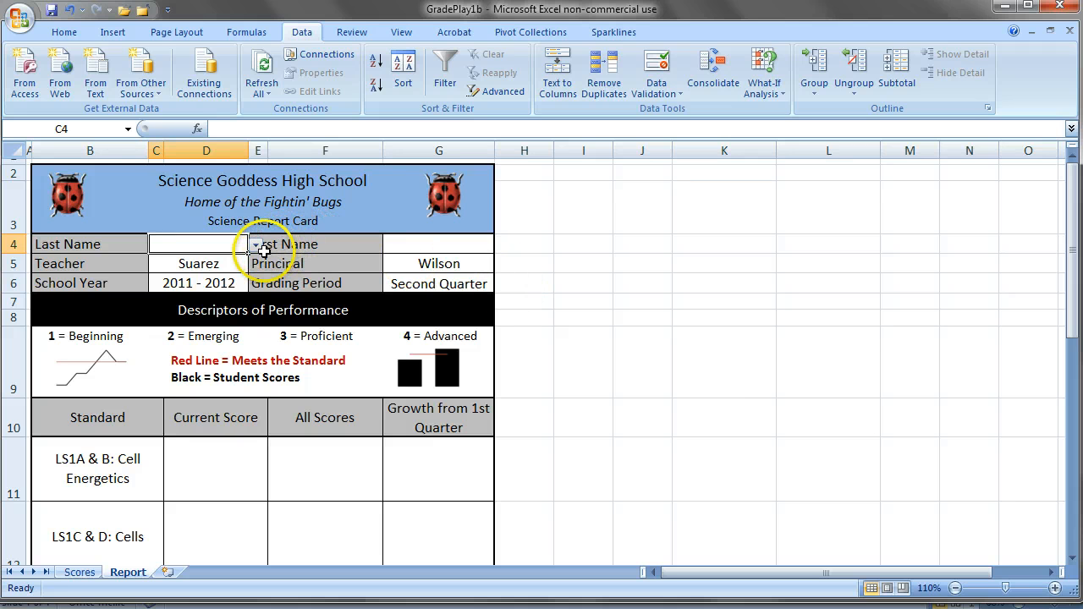
left_click(254, 245)
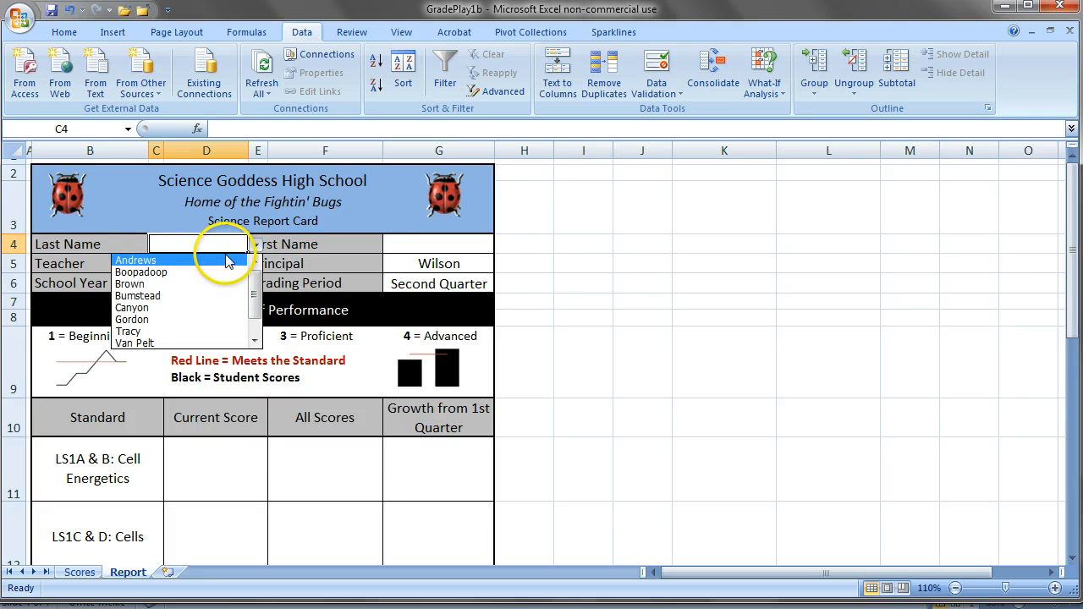
left_click(226, 283)
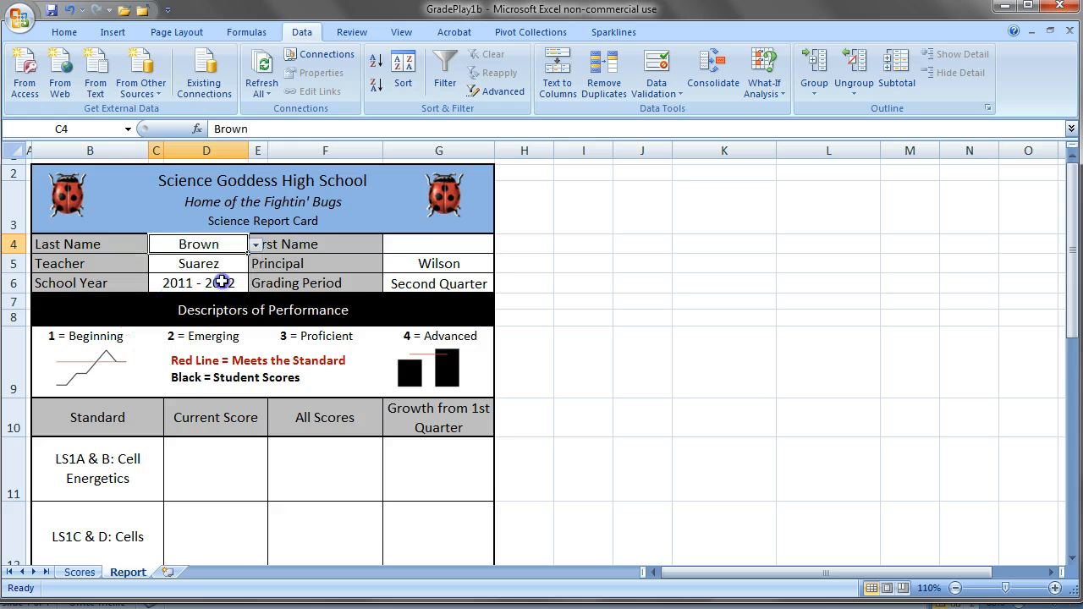
Start an INDEX formula in the Report sheet's First Name cell G4, using Scores!C9:C18 as the array.
left_click(412, 244)
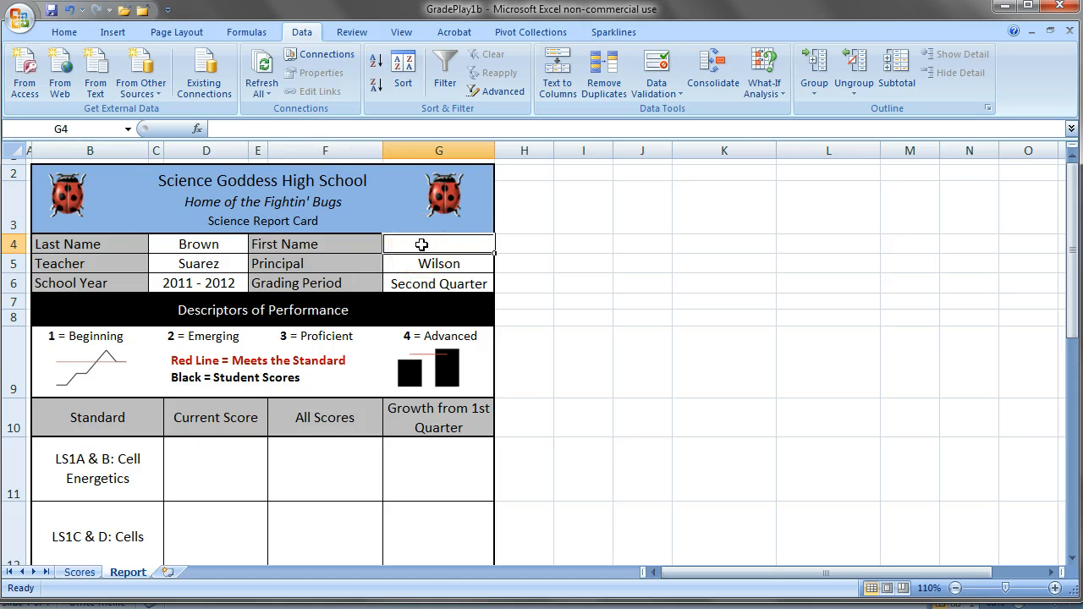
type("=")
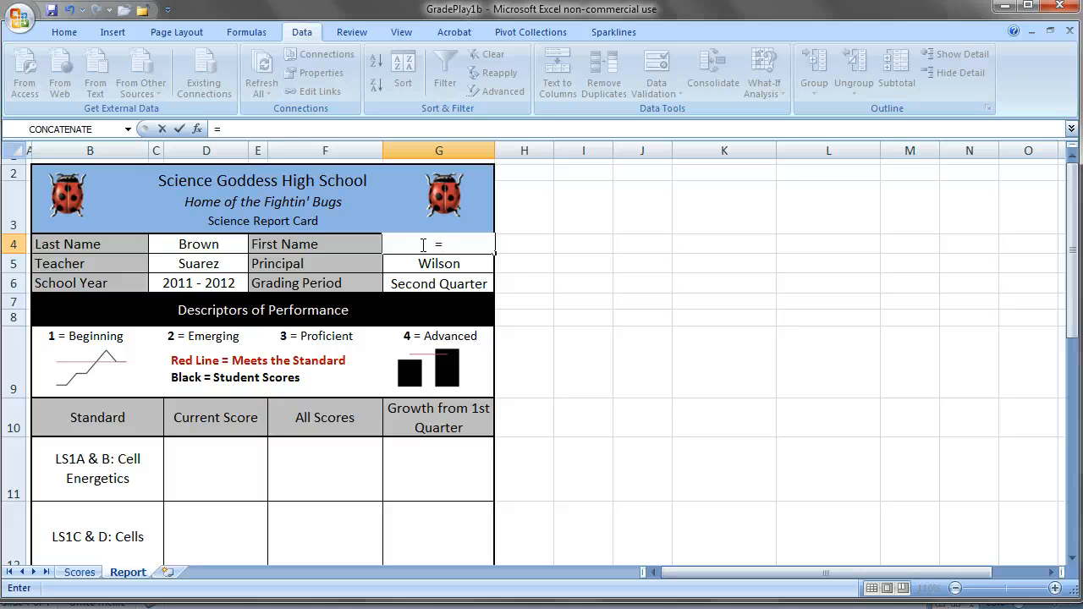
type("INDE")
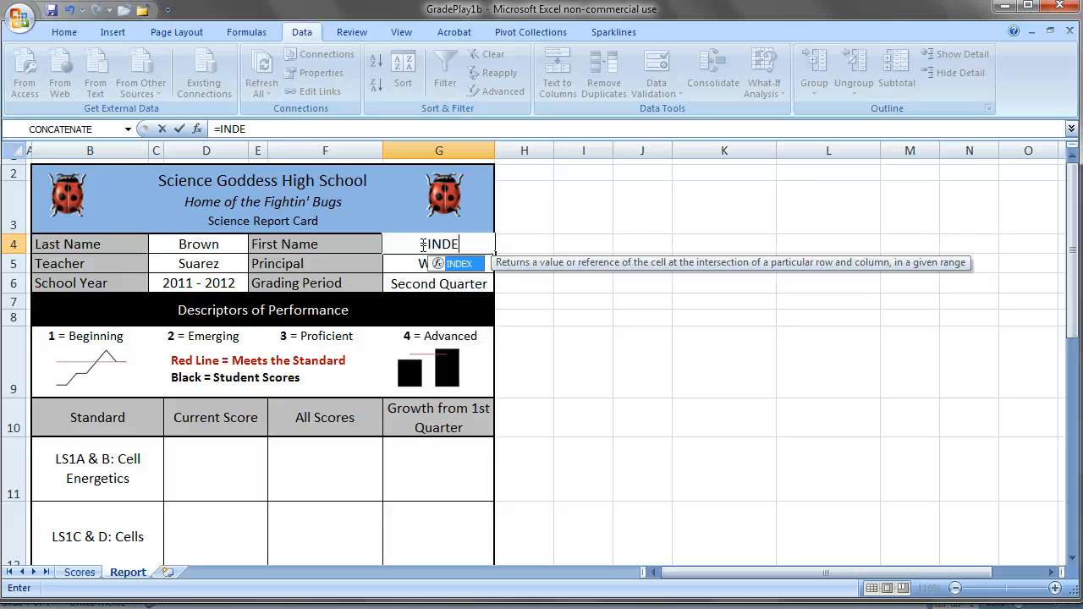
type("X(")
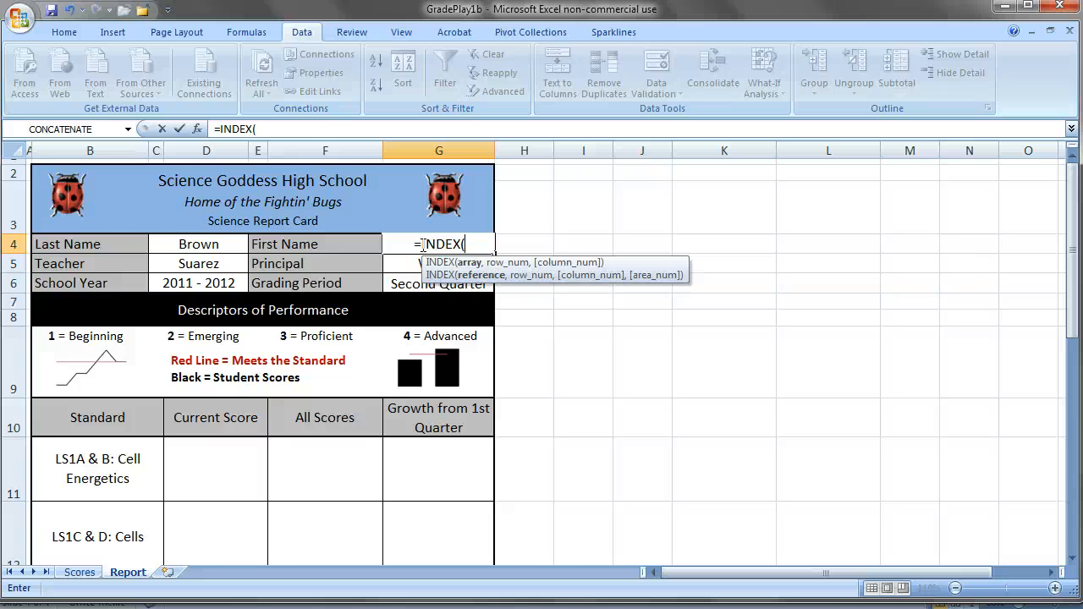
left_click(81, 574)
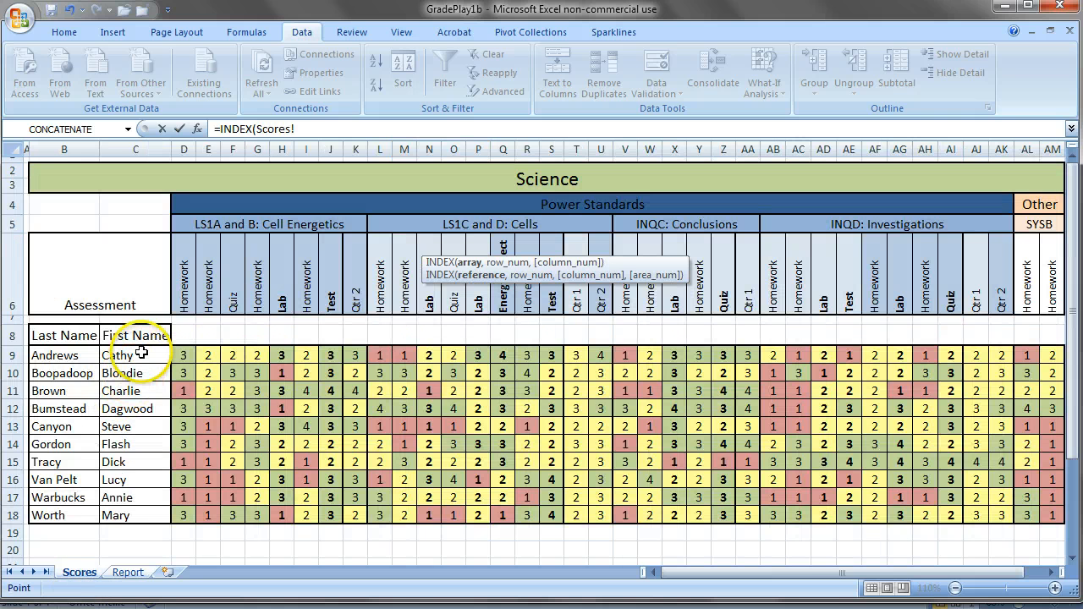
left_click_drag(142, 353, 137, 513)
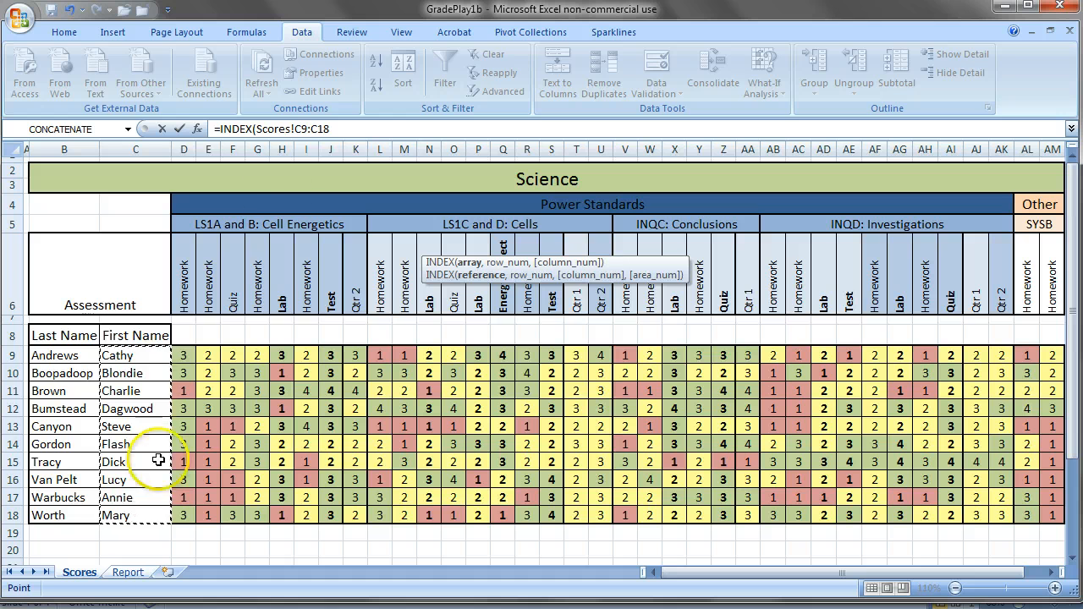
left_click(335, 128)
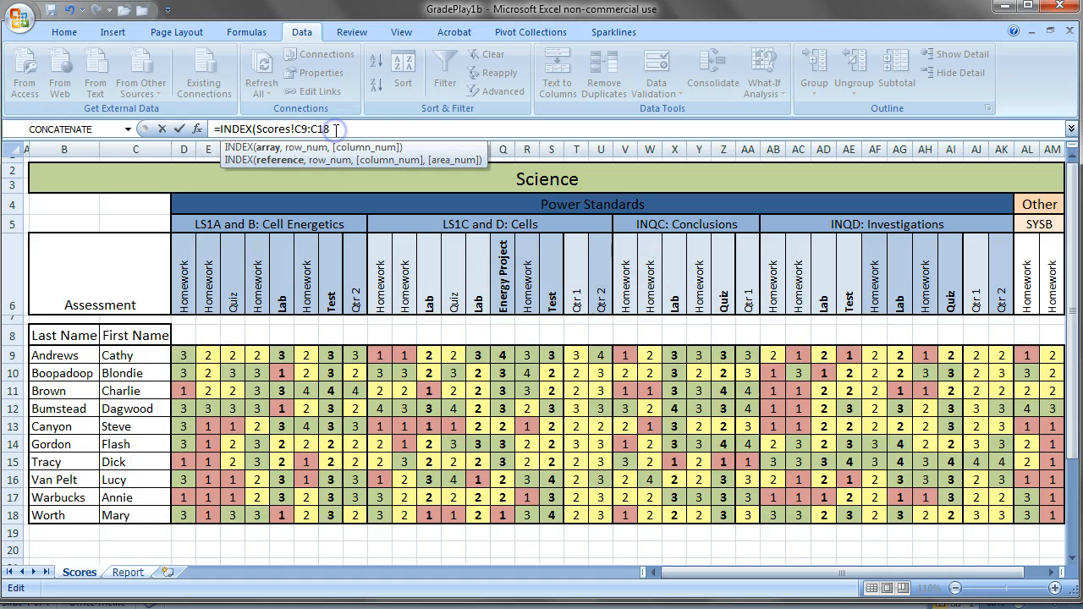
type(",")
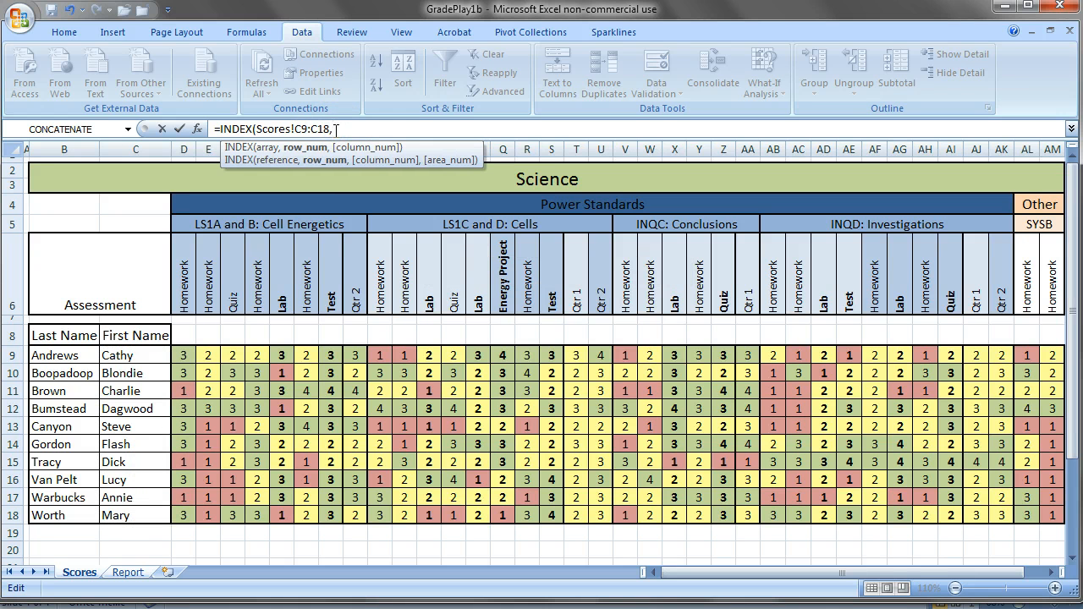
Nest a MATCH function as the INDEX row number, with C4 as the lookup value and no Report! sheet prefix.
left_click(135, 572)
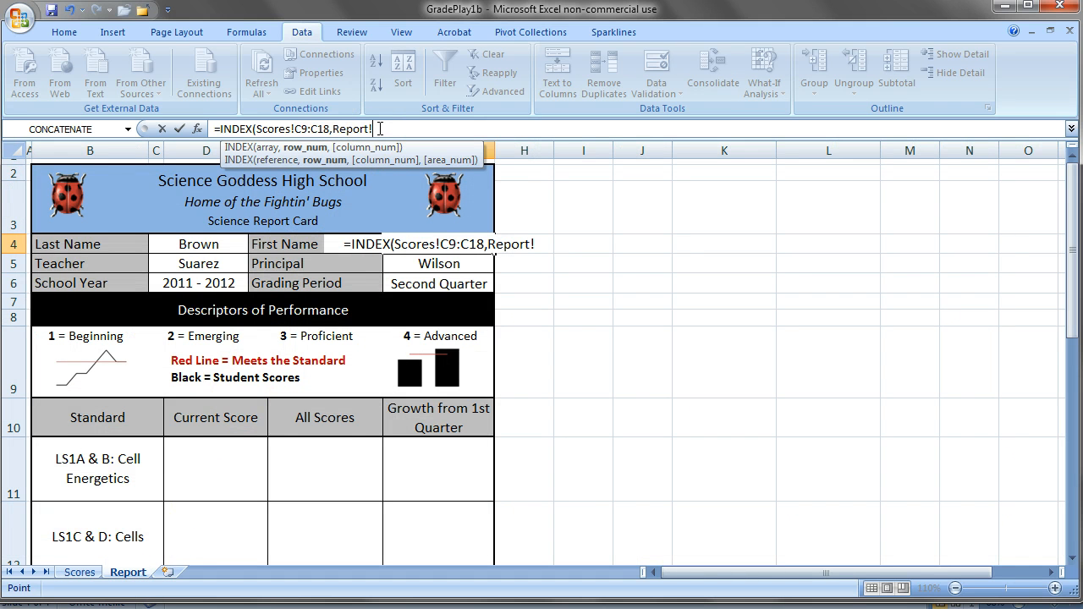
key("BackSpace")
key("BackSpace")
key("BackSpace")
key("BackSpace")
key("BackSpace")
key("BackSpace")
key("BackSpace")
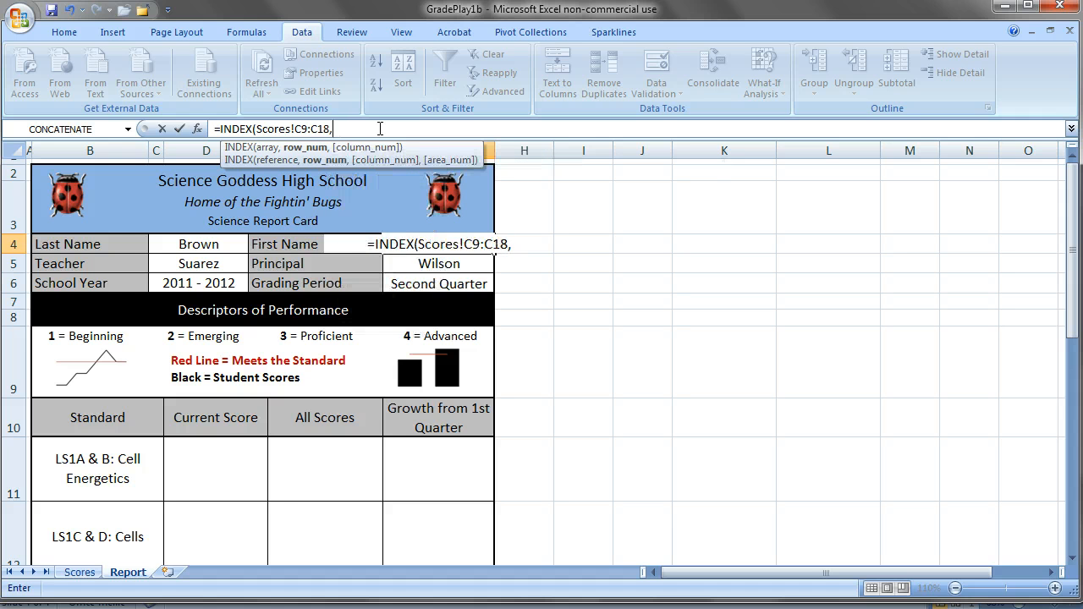
type("MATCH")
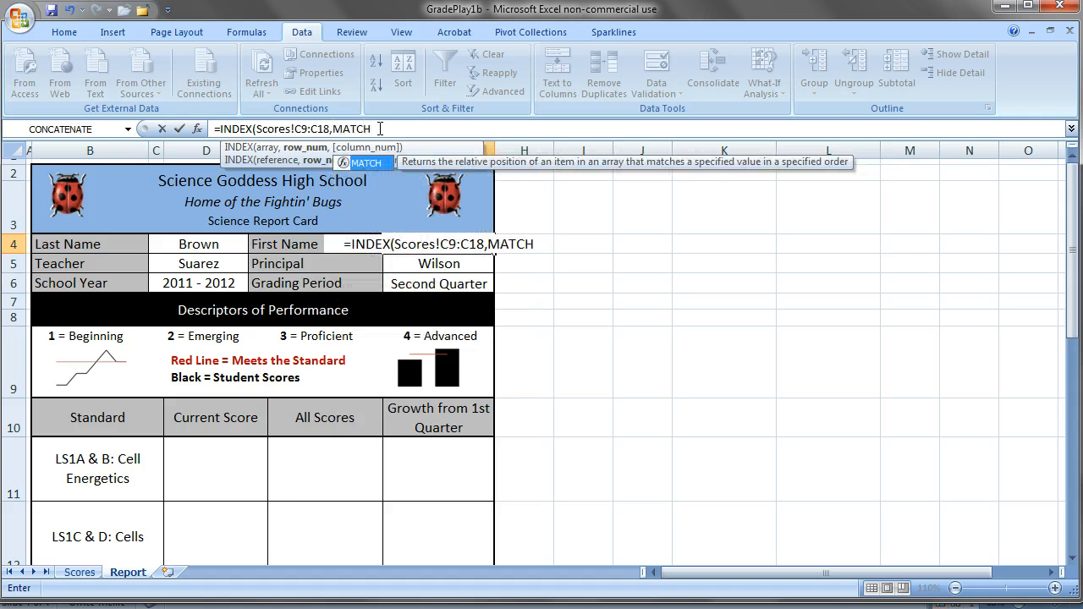
type("(")
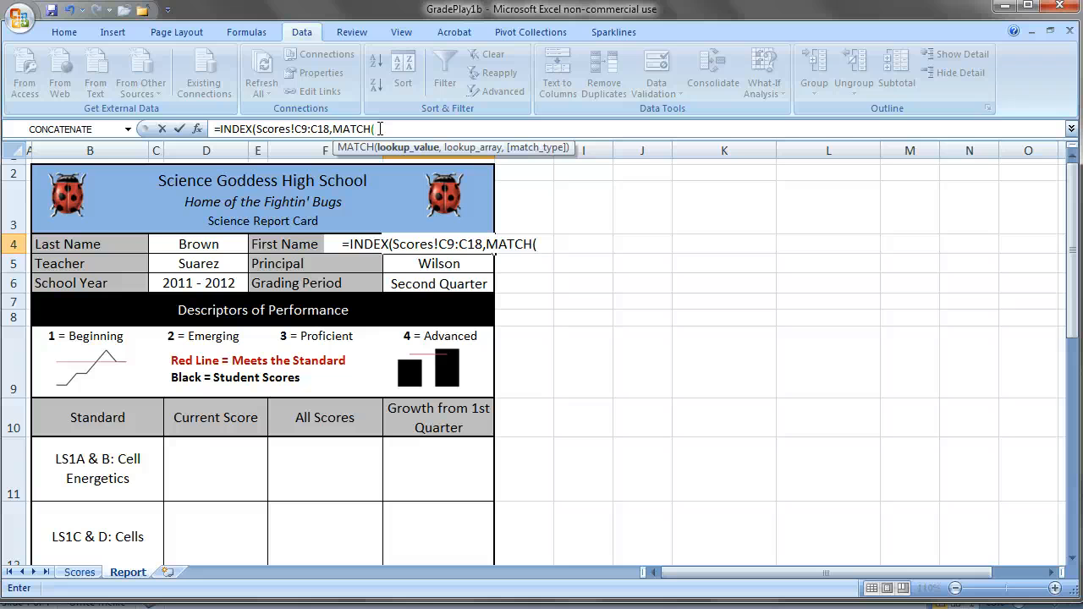
left_click(219, 244)
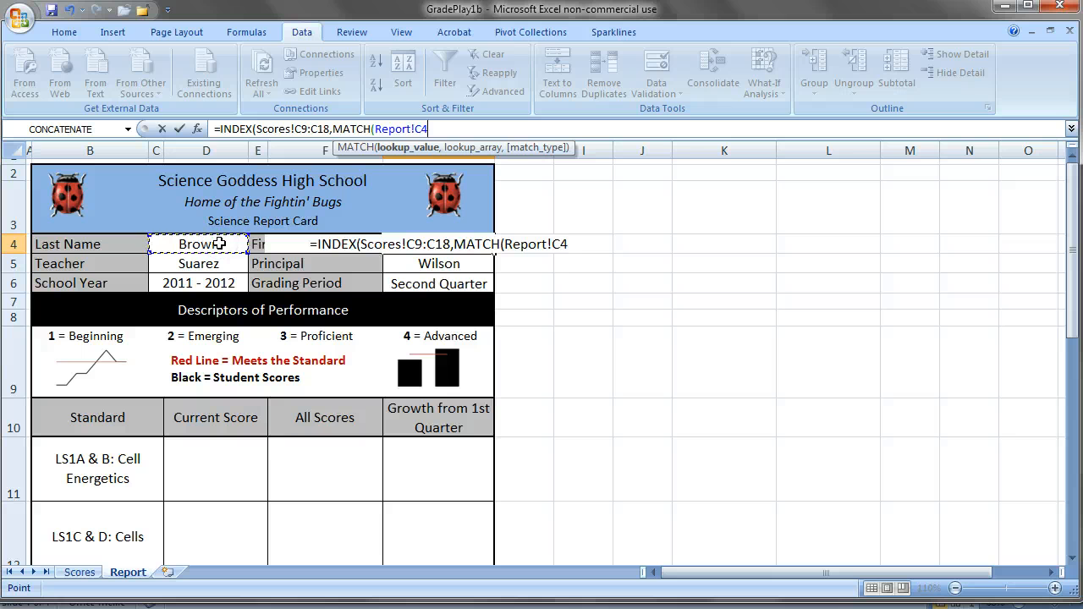
type(",")
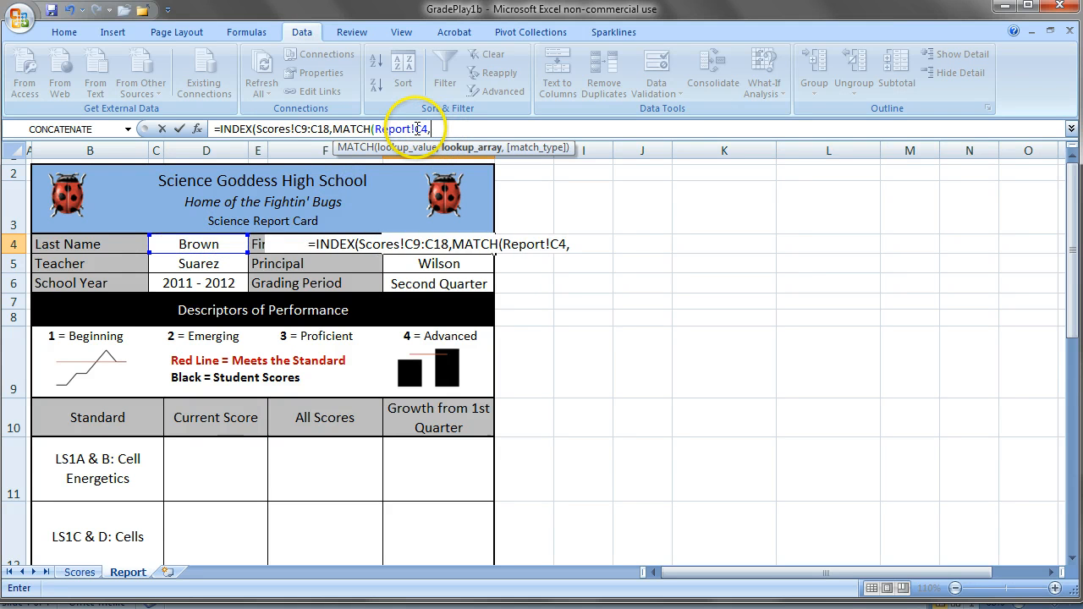
left_click(416, 129)
key("BackSpace")
key("BackSpace")
key("BackSpace")
key("BackSpace")
key("BackSpace")
key("BackSpace")
key("BackSpace")
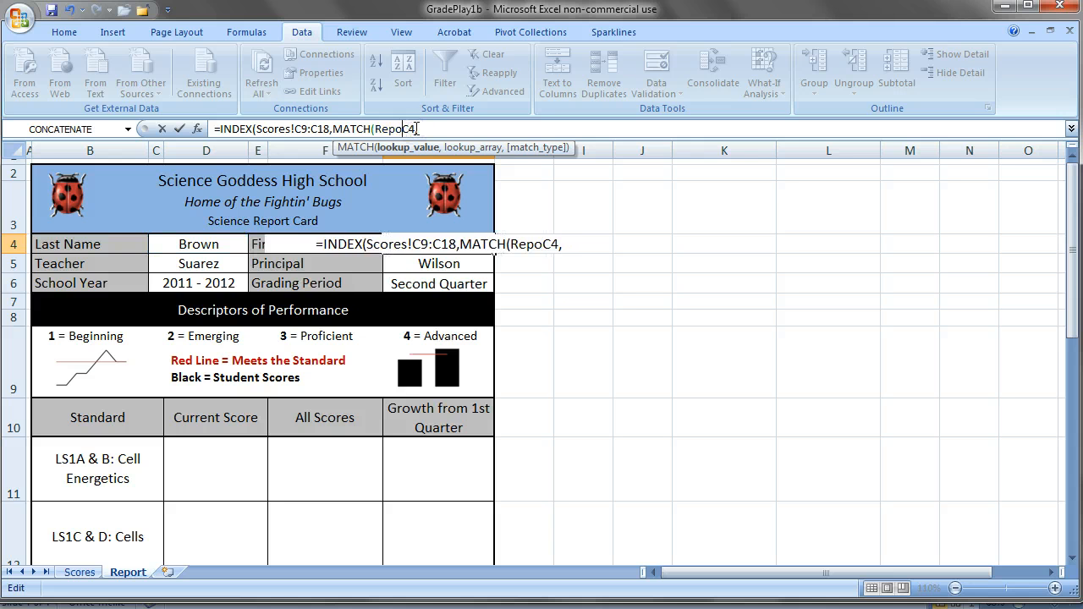
left_click(416, 129)
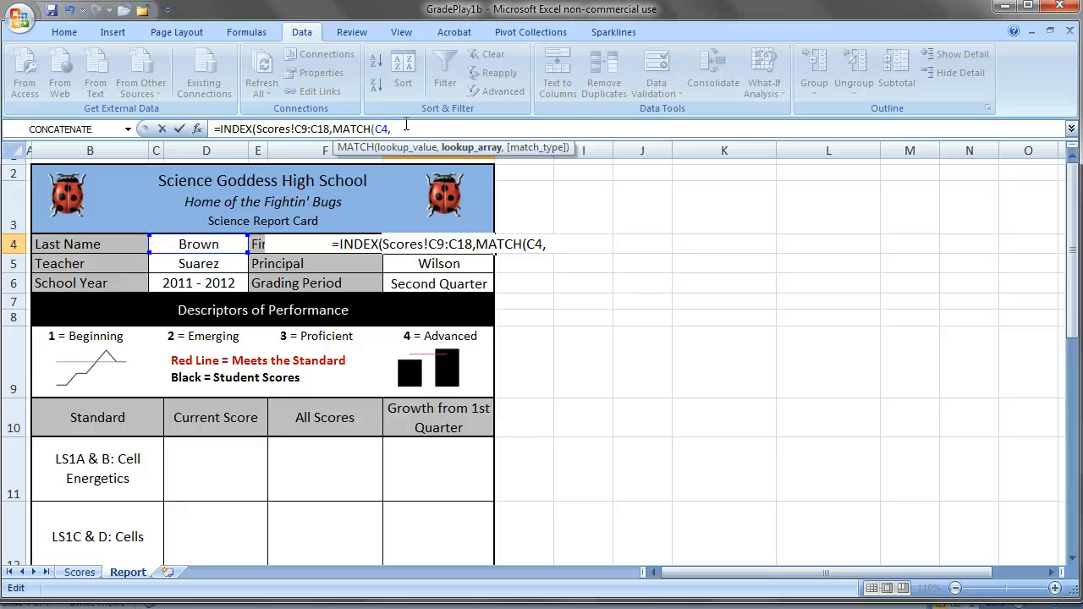
Complete the First Name formula in G4 with LastName as the MATCH lookup array and 0 for an exact match.
type("Last")
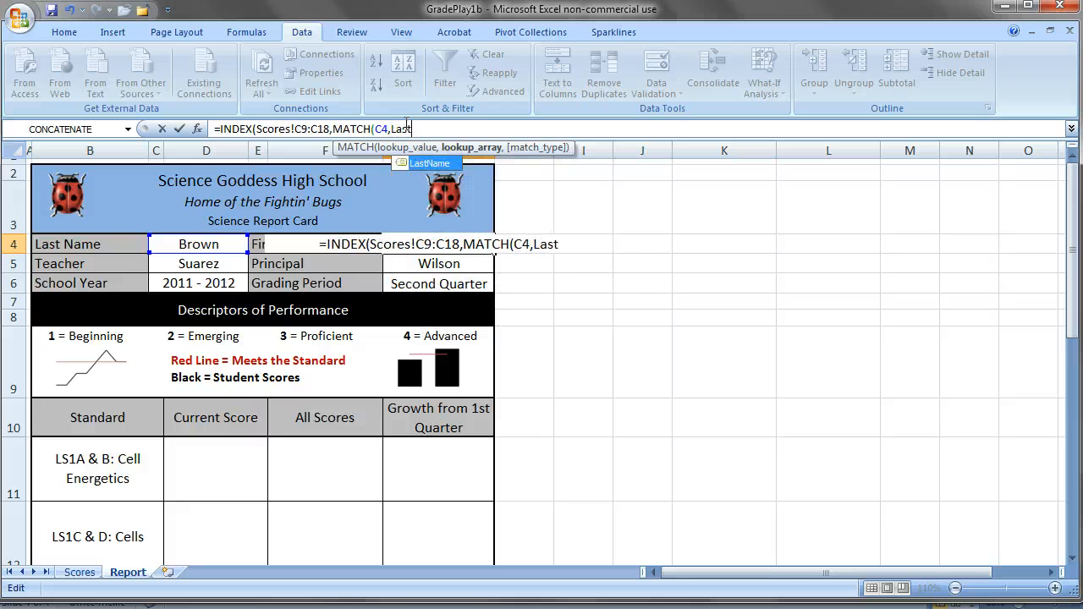
type("Name,")
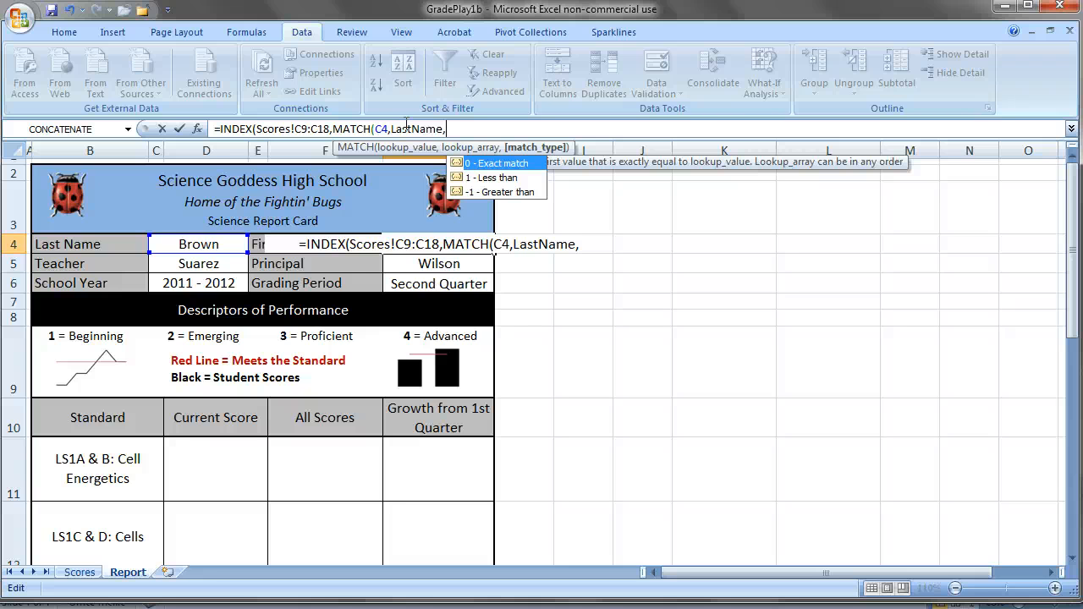
type("0")
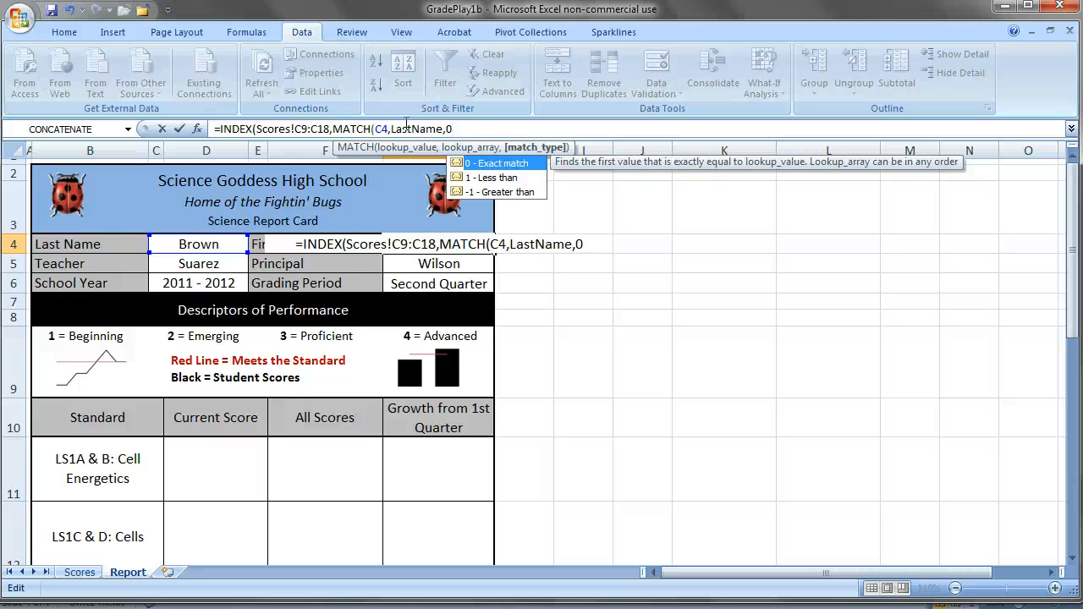
type(")")
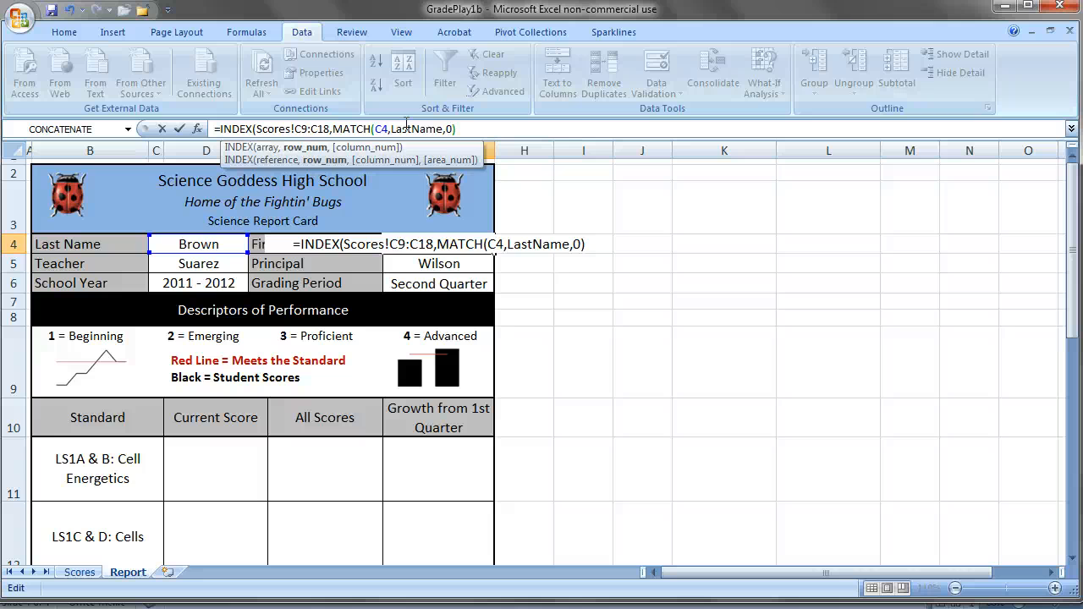
type(")")
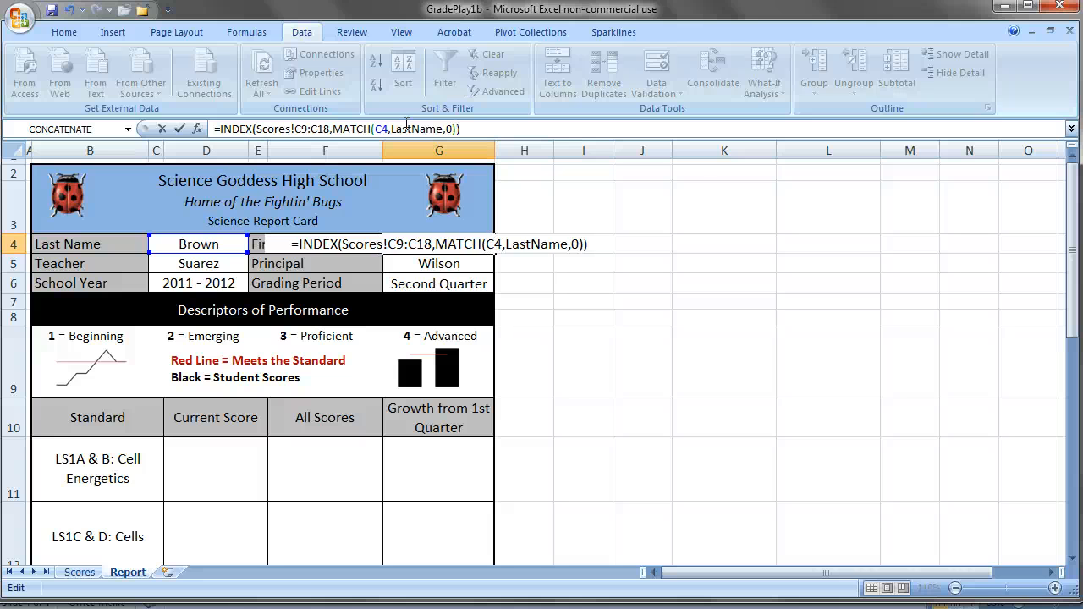
key("Return")
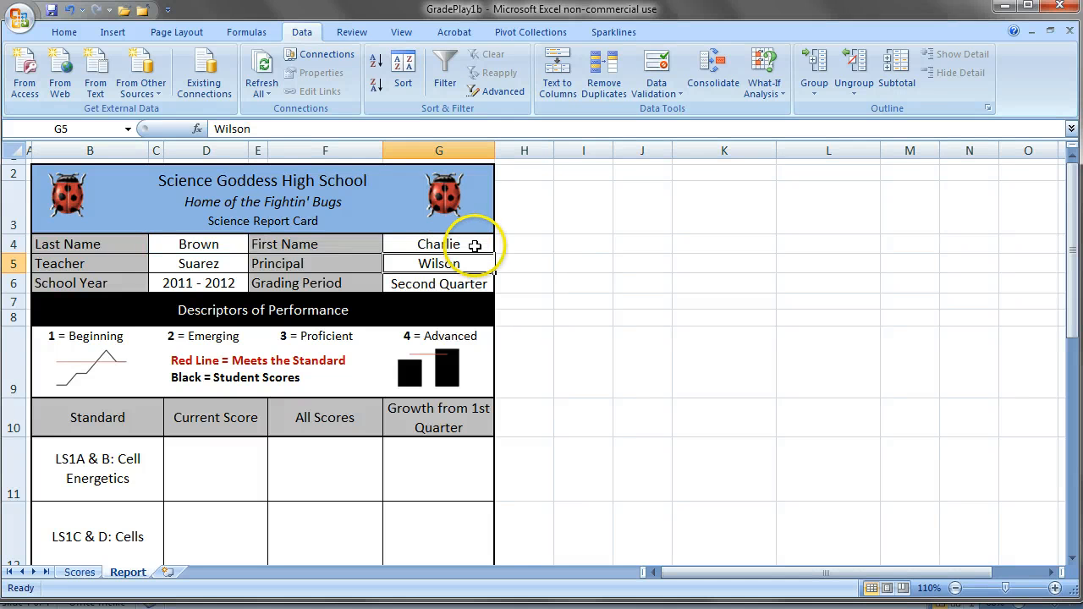
Test the name lookup by choosing the fourth student and then the eighth student from the Last Name dropdown in C4.
left_click(210, 243)
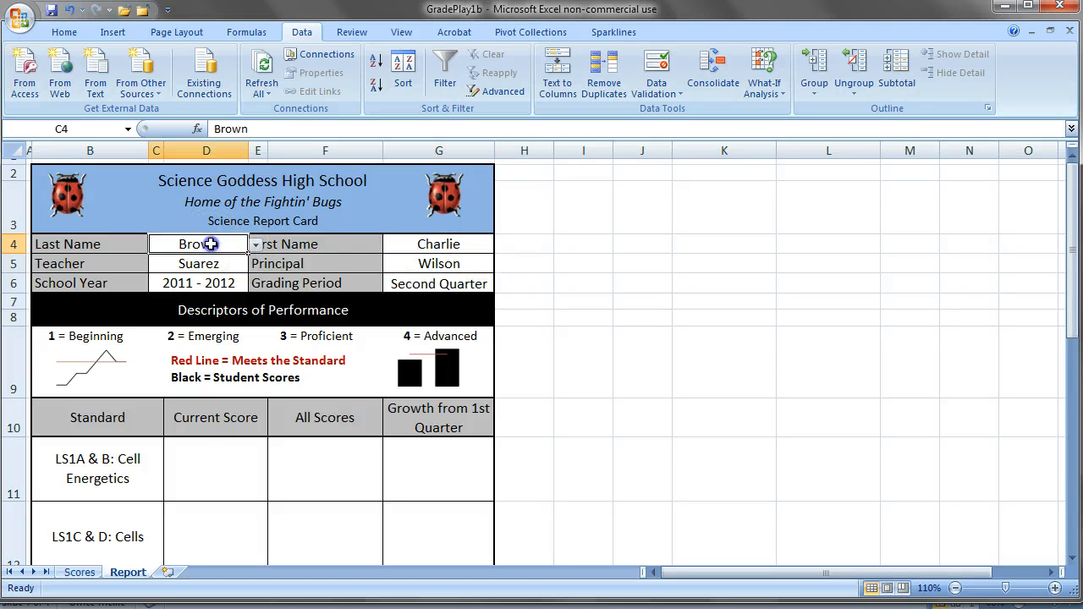
left_click(255, 245)
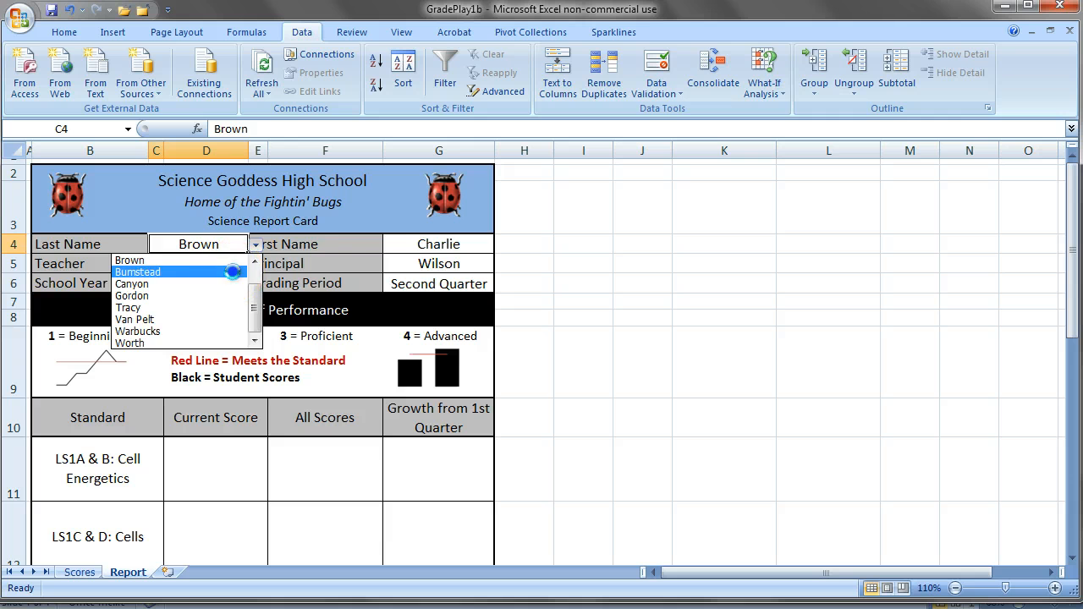
left_click(234, 272)
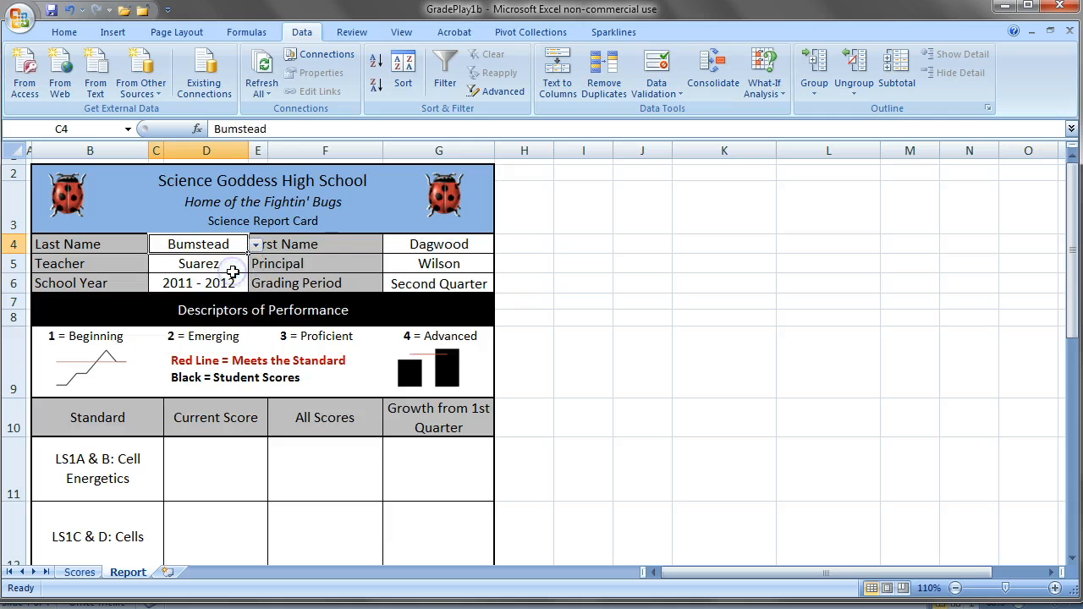
left_click(255, 245)
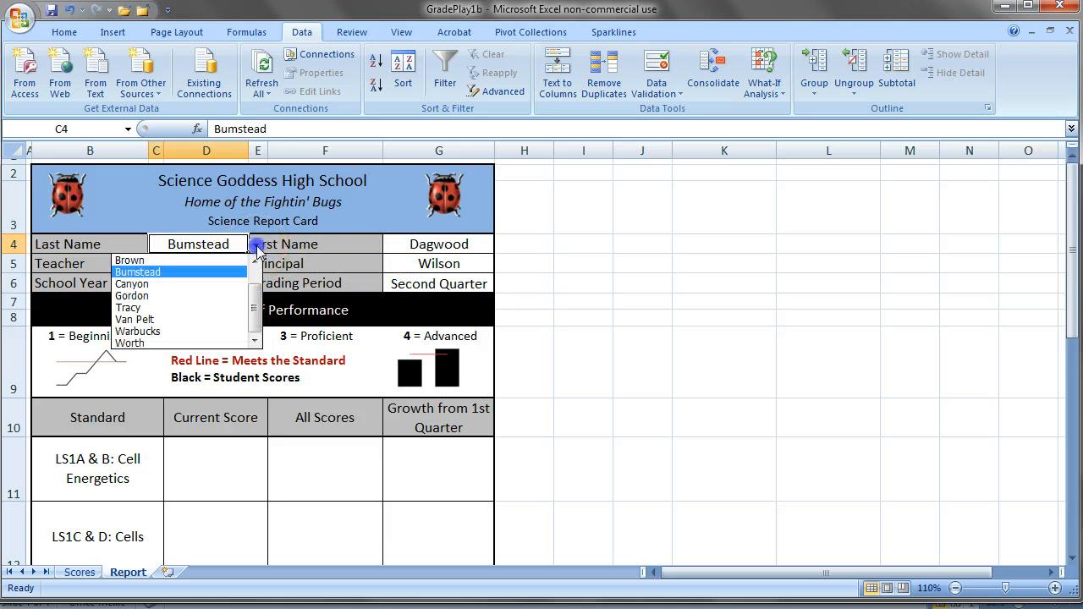
left_click(236, 318)
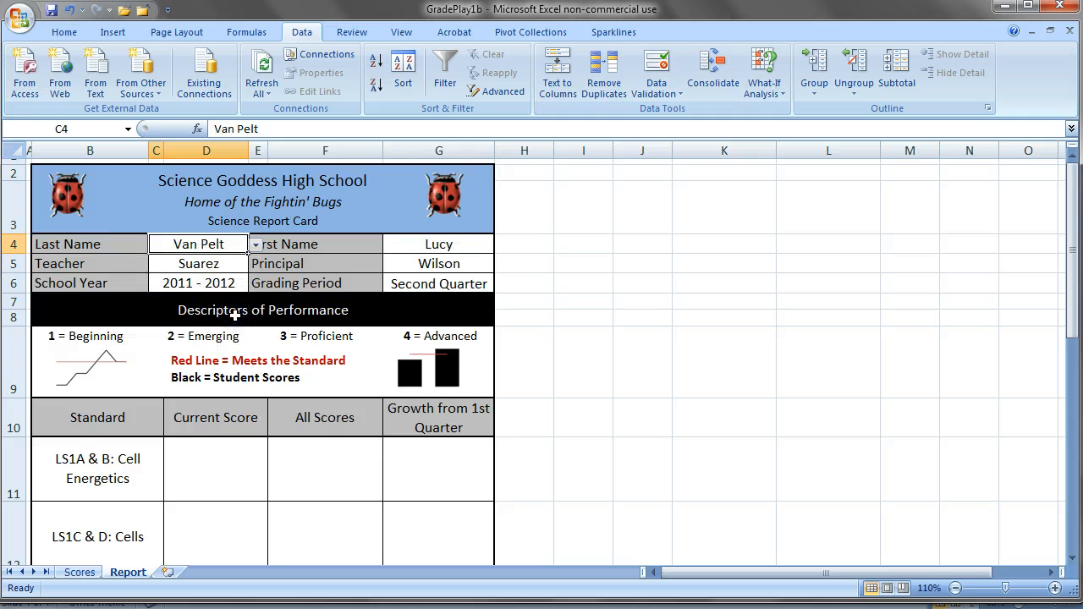
Start an INDEX formula in Current Score cell D11 for LS1A & B: Cell Energetics, using Scores!K9:K18 as the array.
left_click(222, 479)
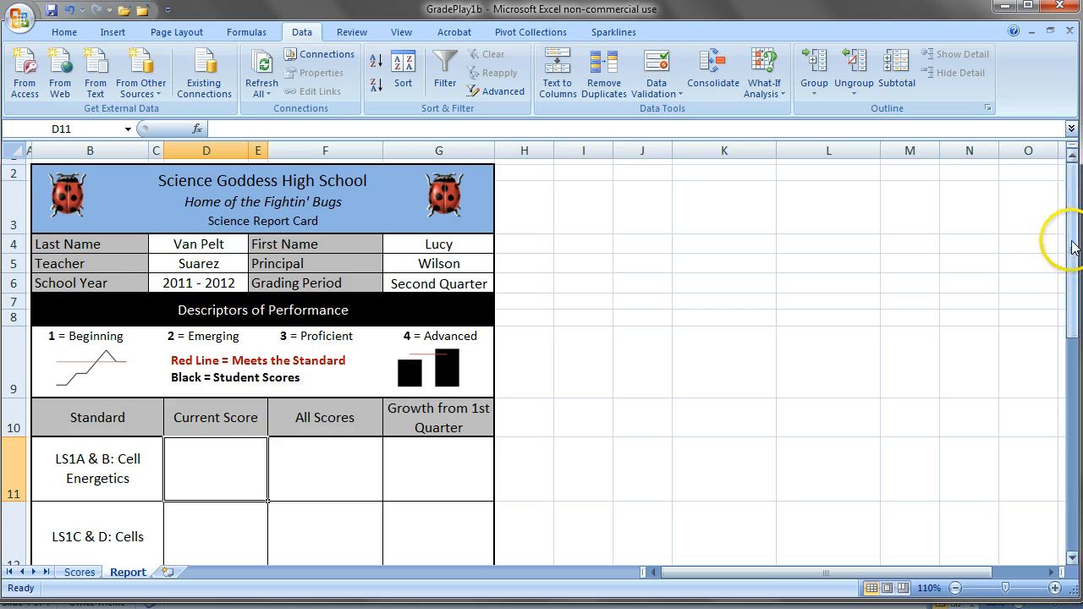
mouse_move(1073, 247)
left_mouse_down()
mouse_move(1076, 364)
mouse_move(1073, 247)
left_mouse_up()
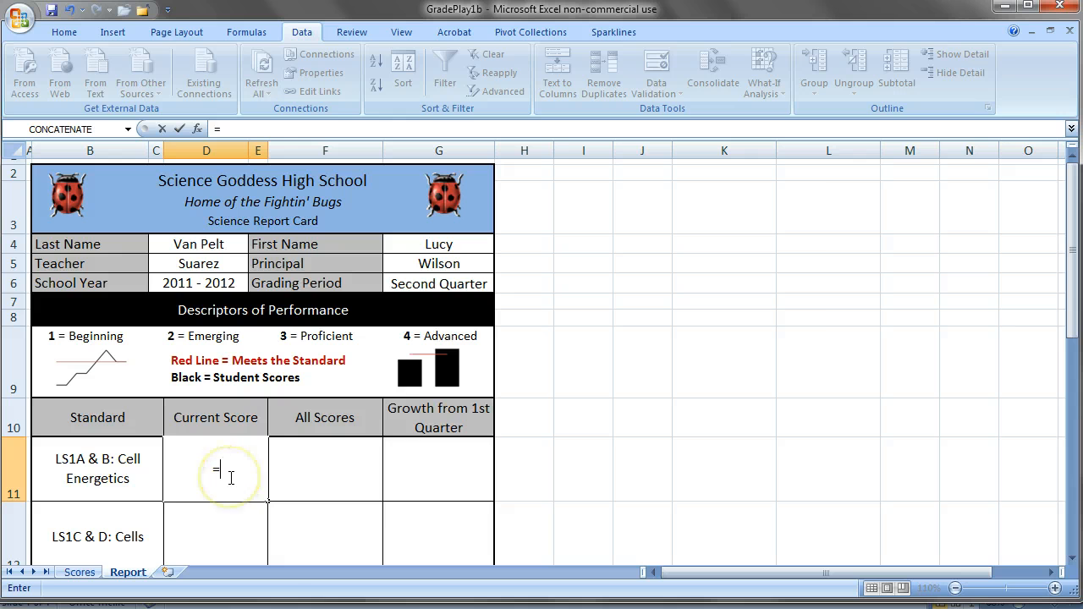
type("INDEX(")
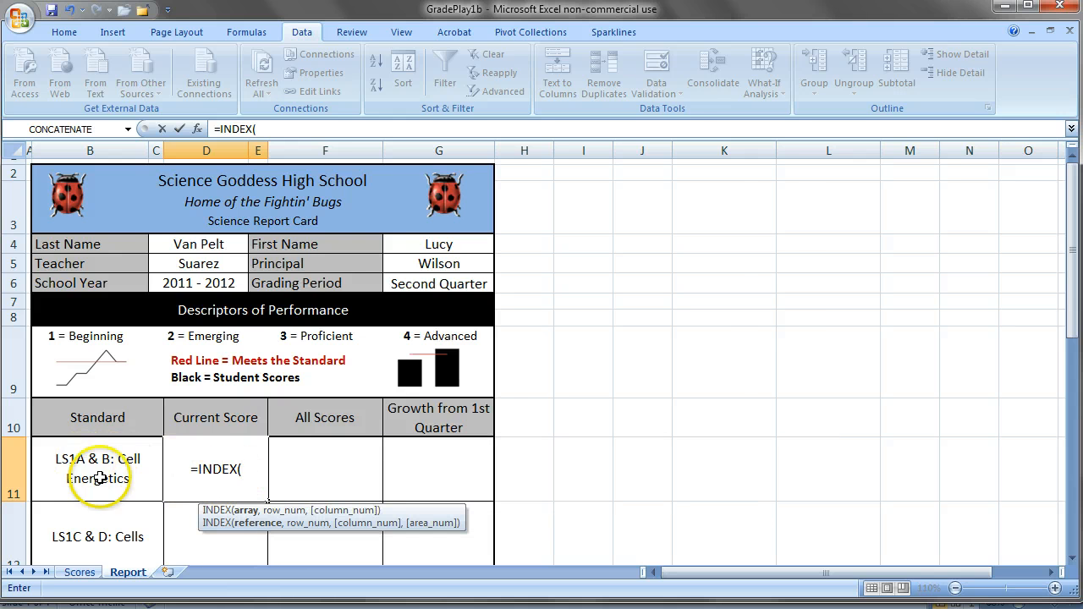
left_click(81, 572)
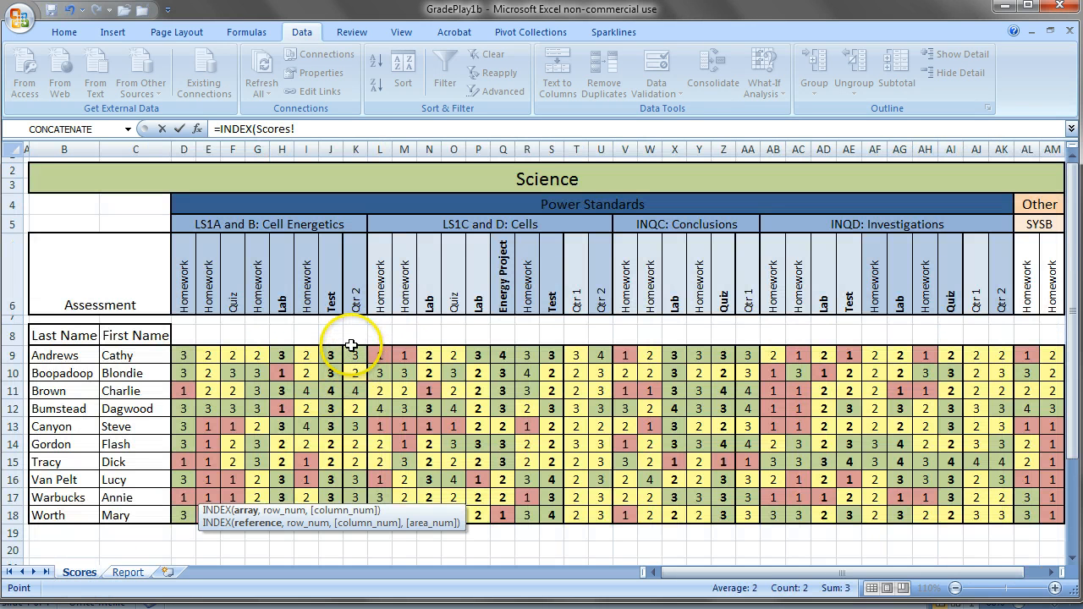
left_click_drag(352, 347, 356, 515)
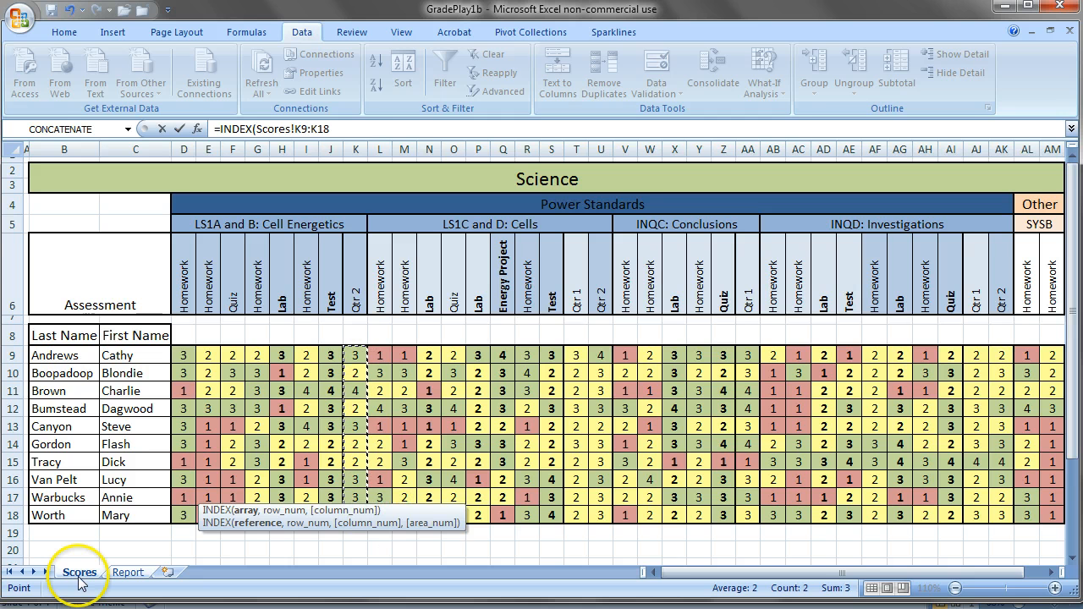
left_click(124, 574)
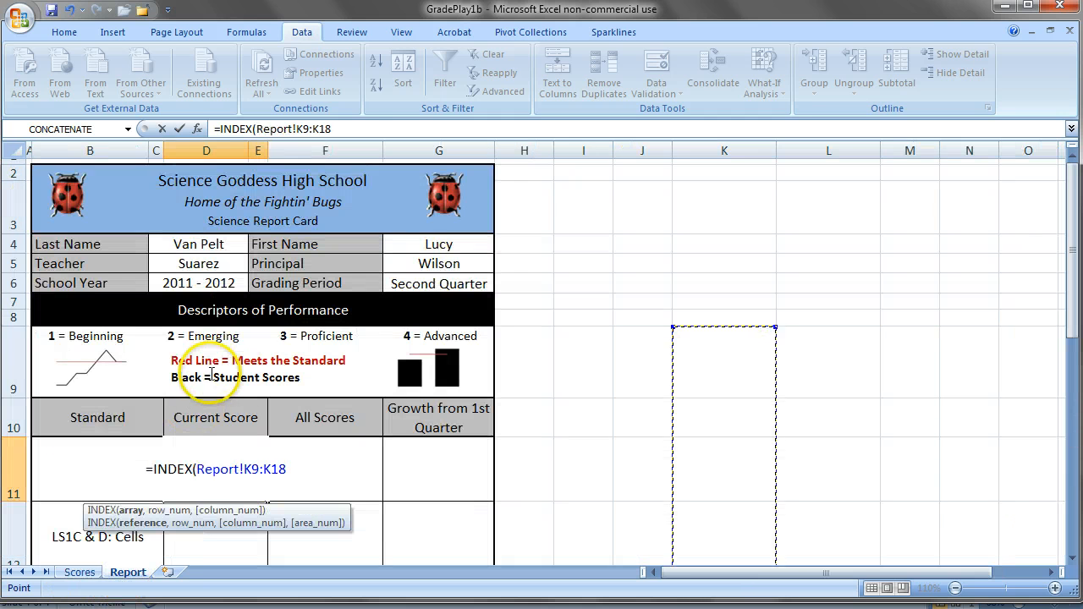
left_click(337, 129)
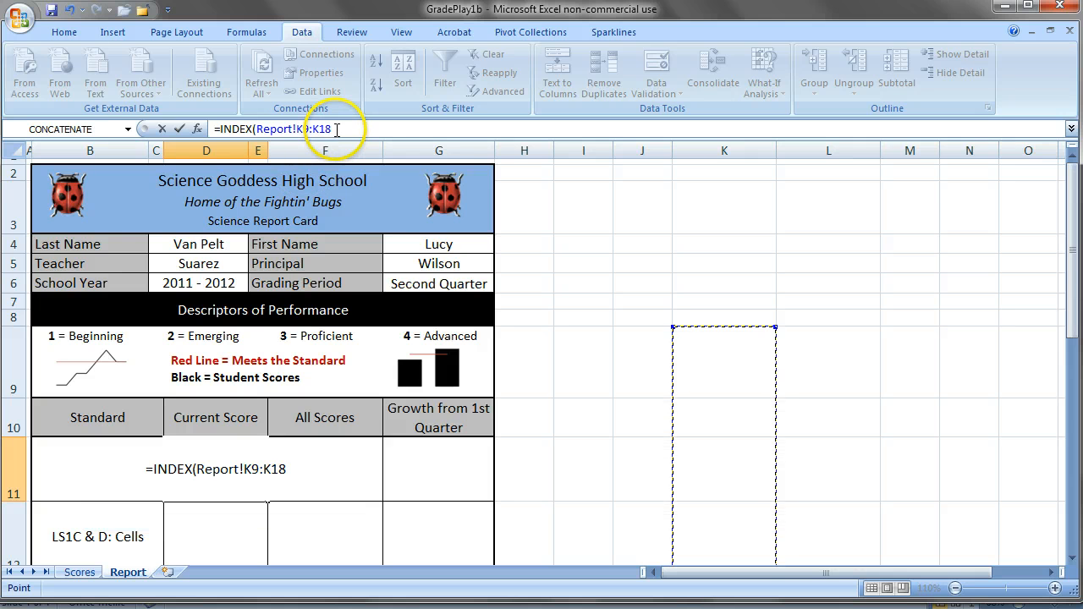
left_click_drag(268, 129, 257, 128)
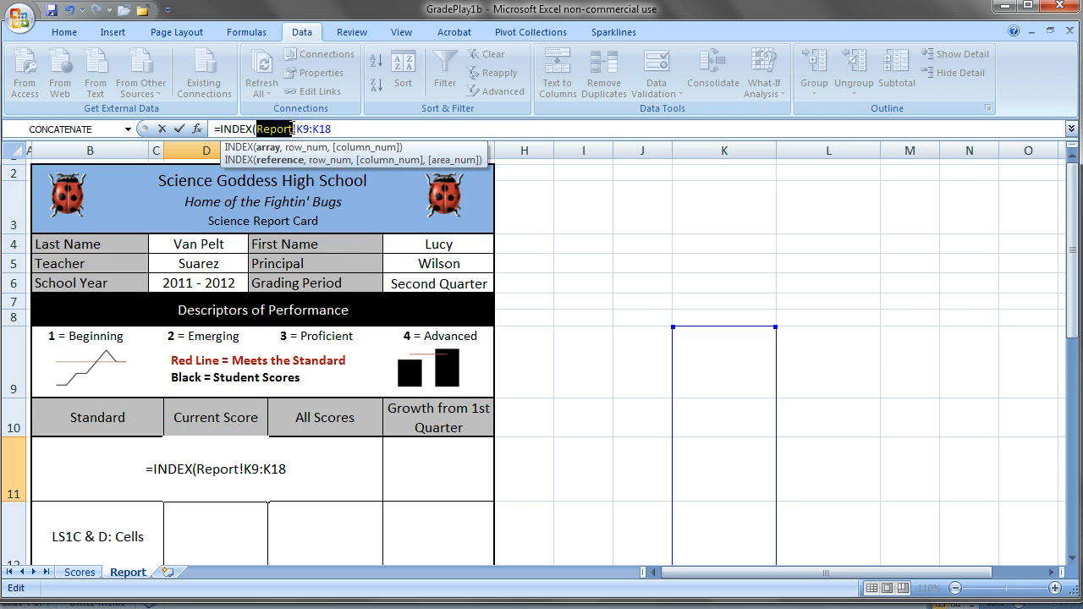
type("Scores!K9:K18")
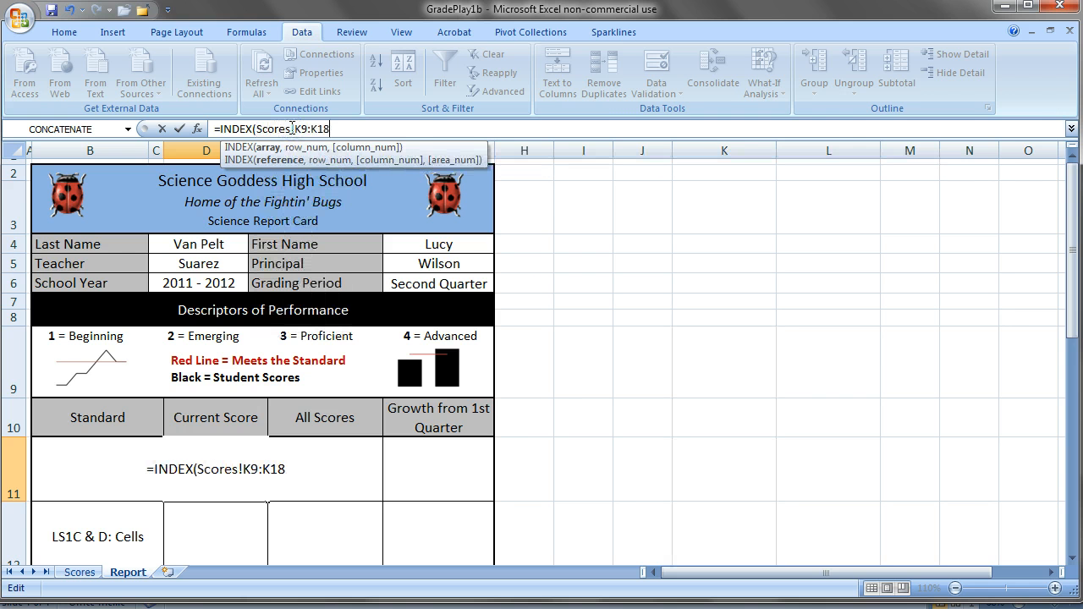
type(",MATCH(")
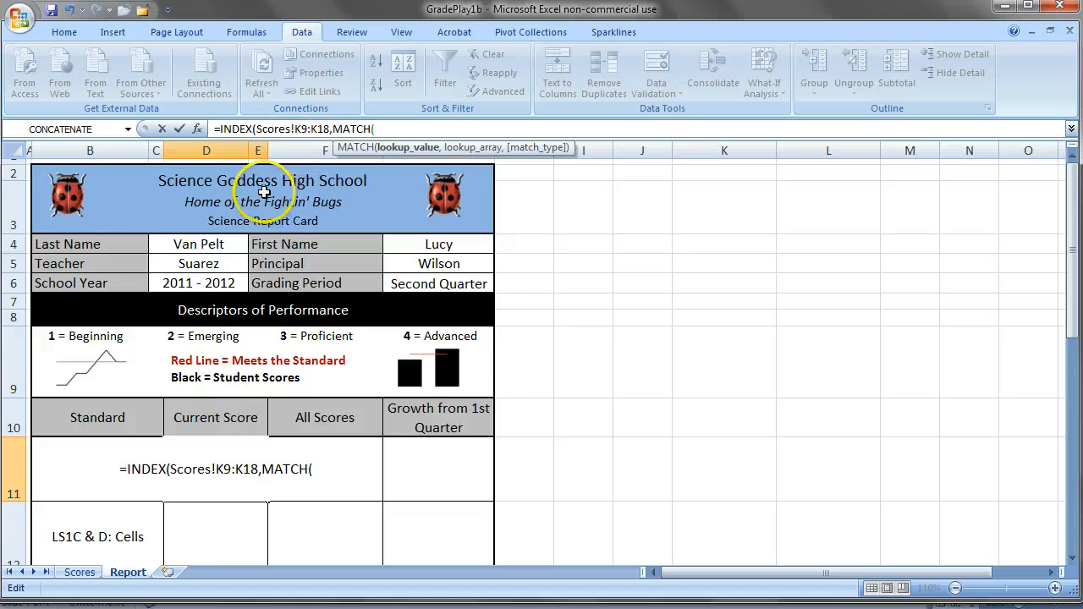
Nest a MATCH function as the row number in D11's INDEX formula, with C4 as the lookup value and no Report! prefix.
left_click(206, 245)
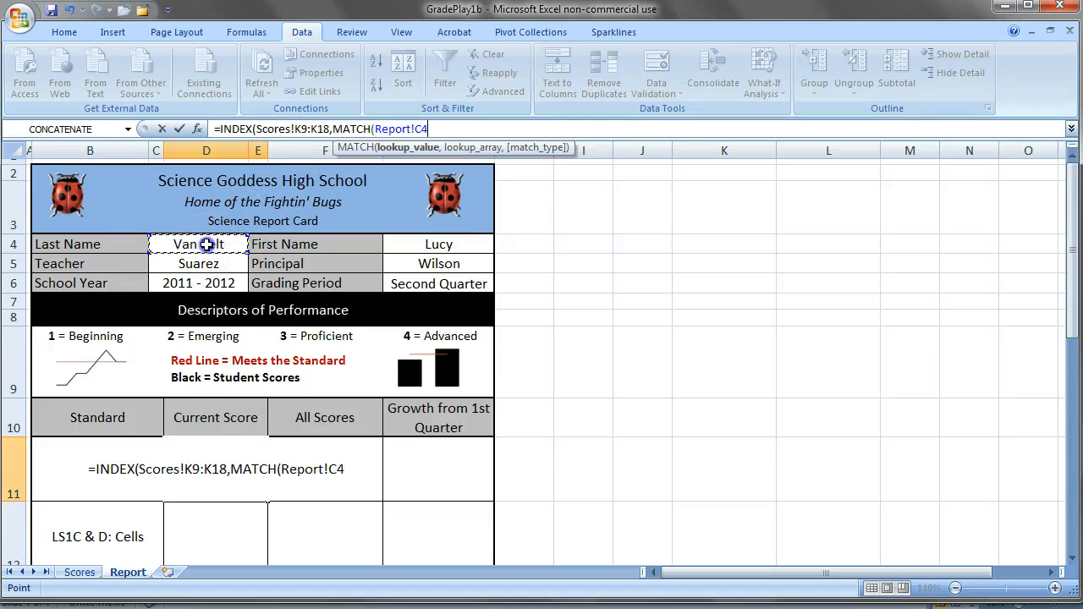
left_click(374, 129)
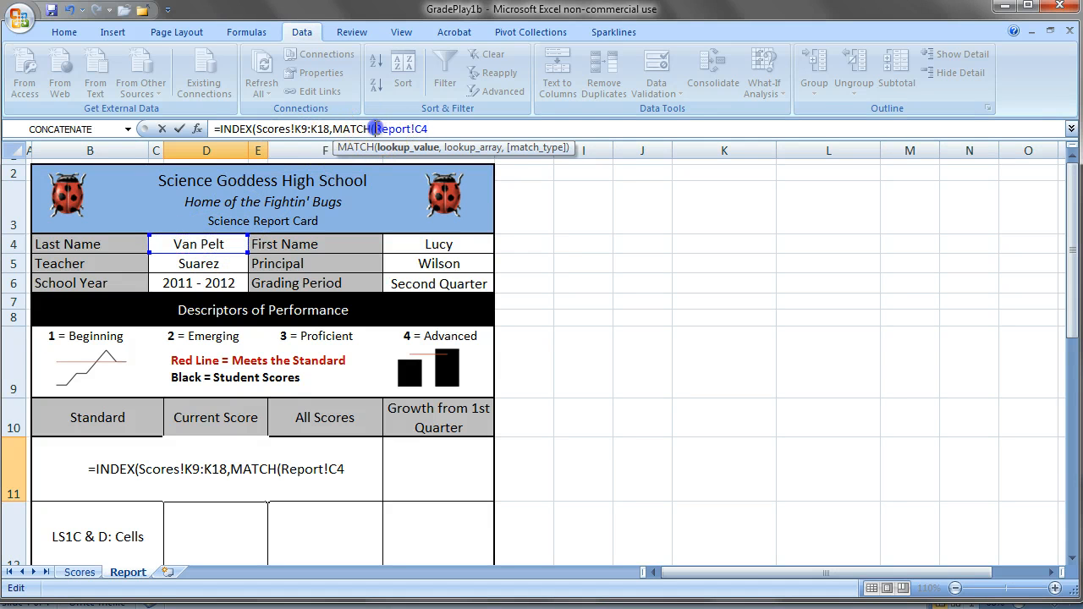
key("Delete")
key("Delete")
key("Delete")
key("Delete")
key("Delete")
key("Delete")
key("Delete")
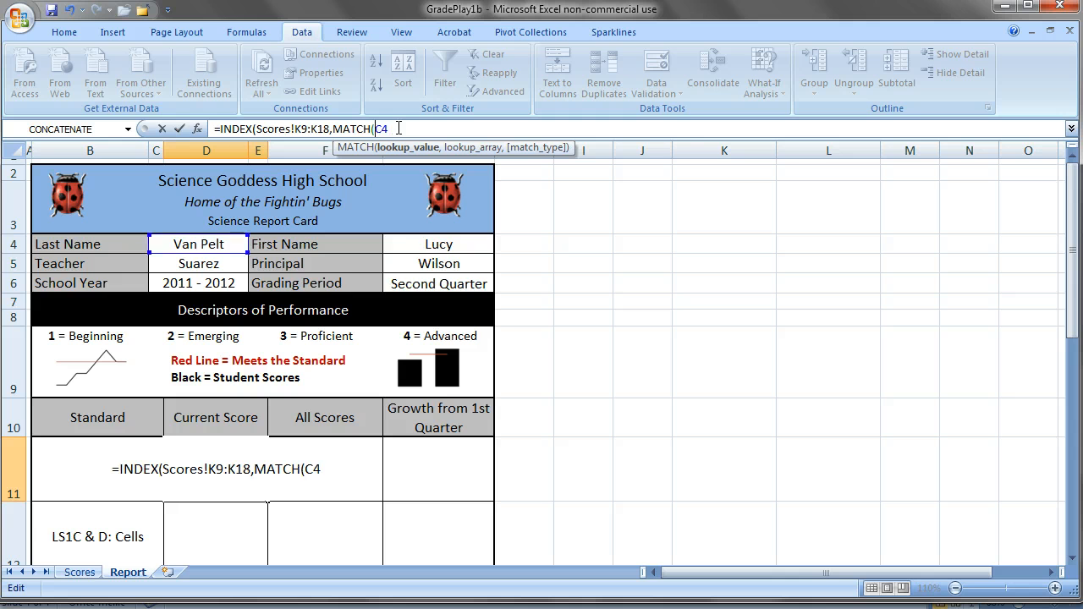
Finish the D11 formula with LastName as the MATCH lookup array and 0 for an exact match.
left_click(398, 129)
type(",Lastn")
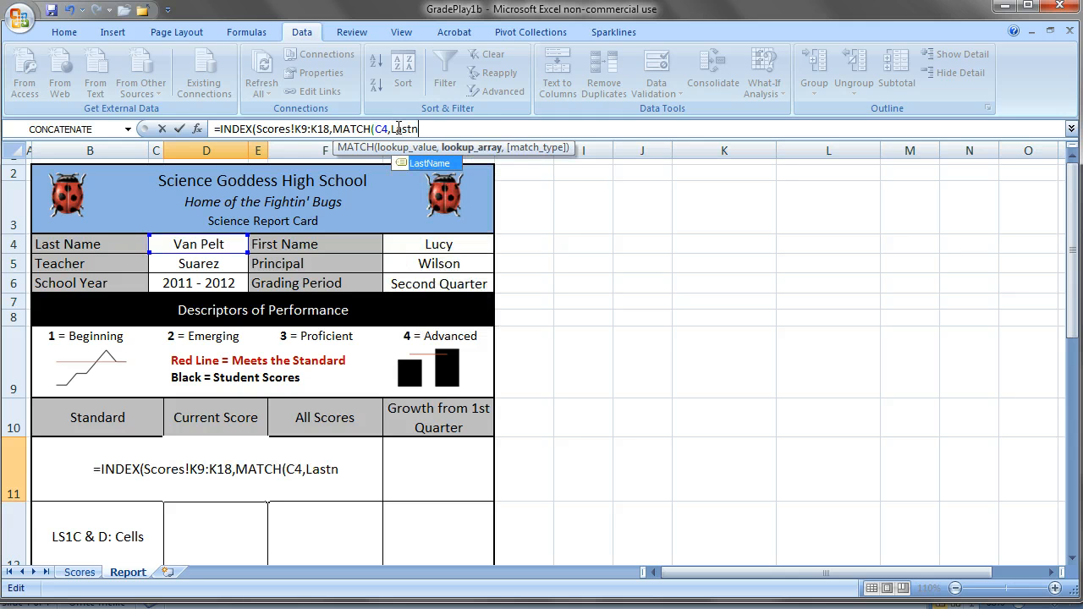
key("Tab")
type(",")
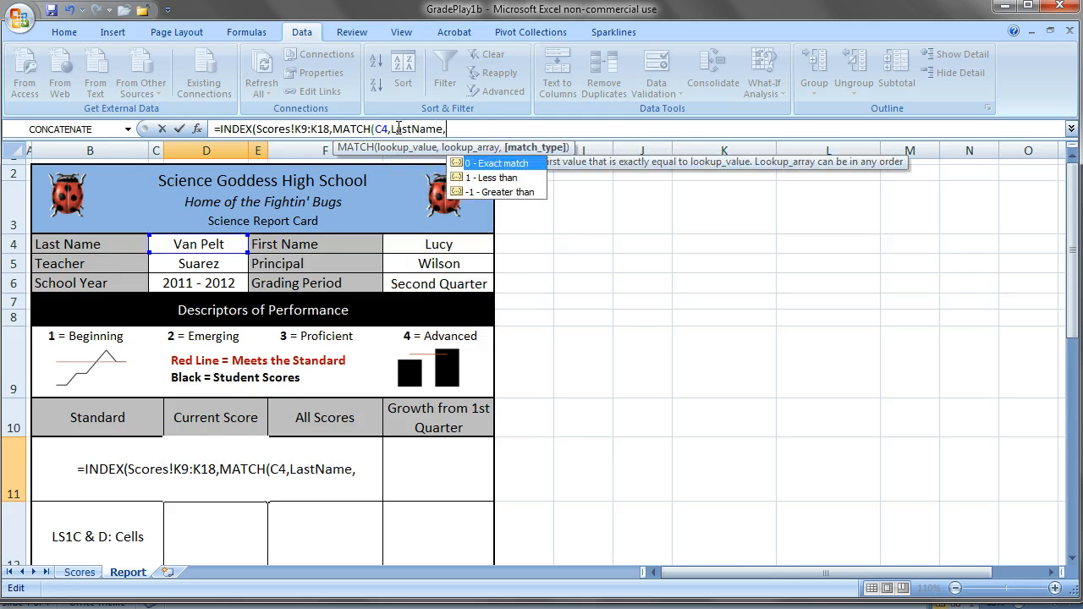
type("0))")
key("Return")
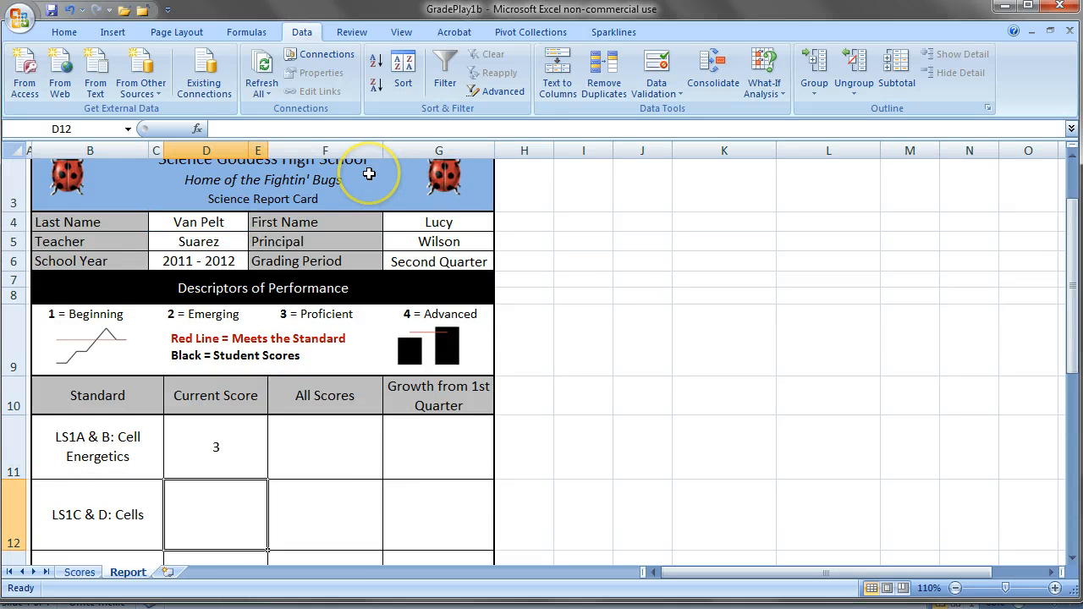
Start an INDEX formula in Current Score cell D12 for LS1C & D: Cells, using Scores!U9:U18 as the array.
type("=INDE")
key("Tab")
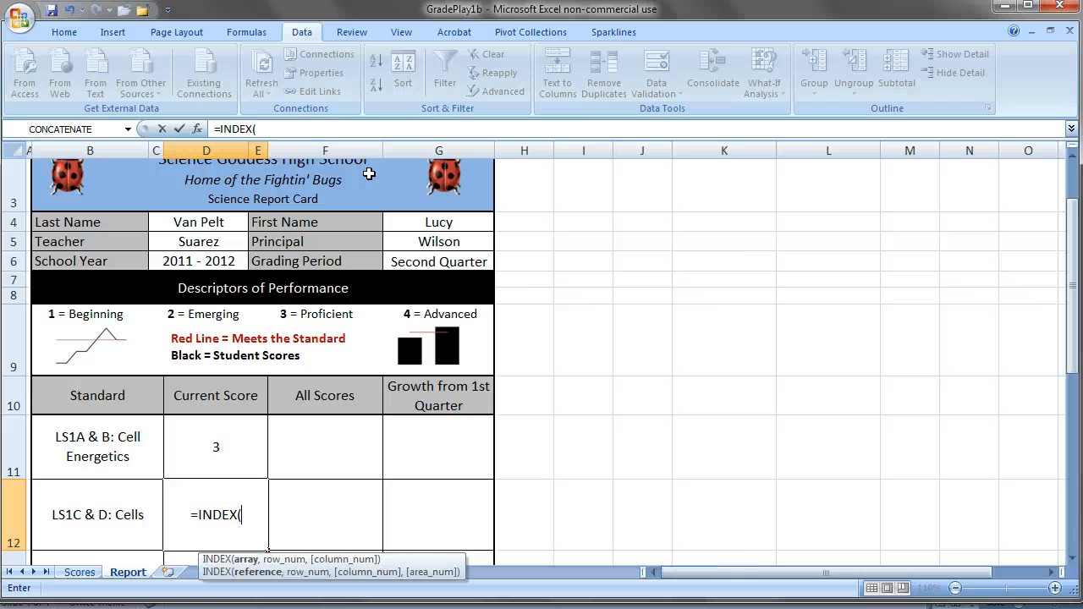
left_click(80, 572)
left_click(601, 355)
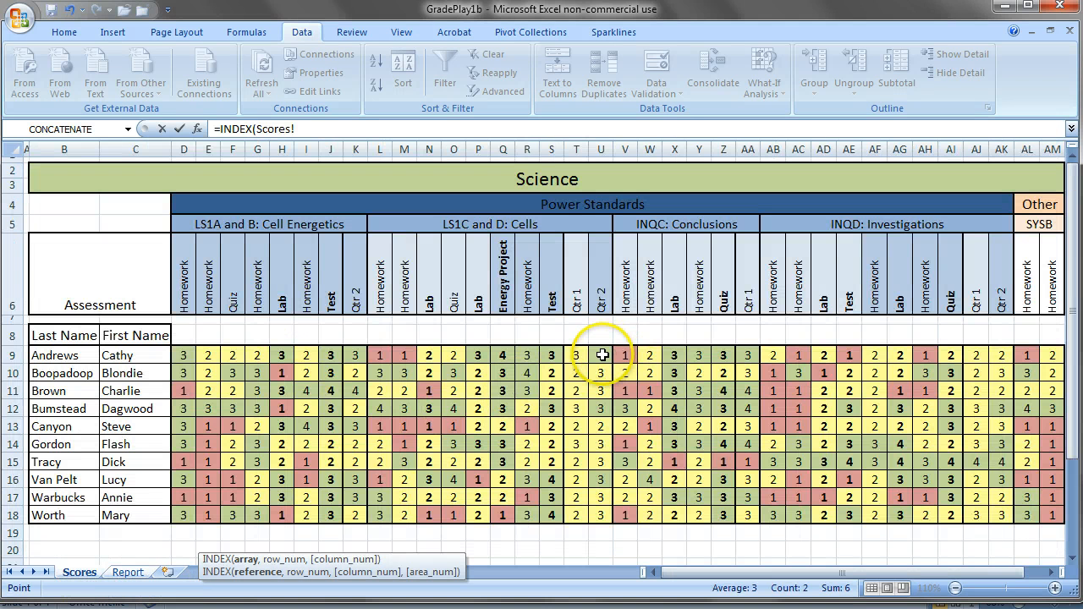
left_click_drag(602, 354, 602, 515)
left_click(334, 129)
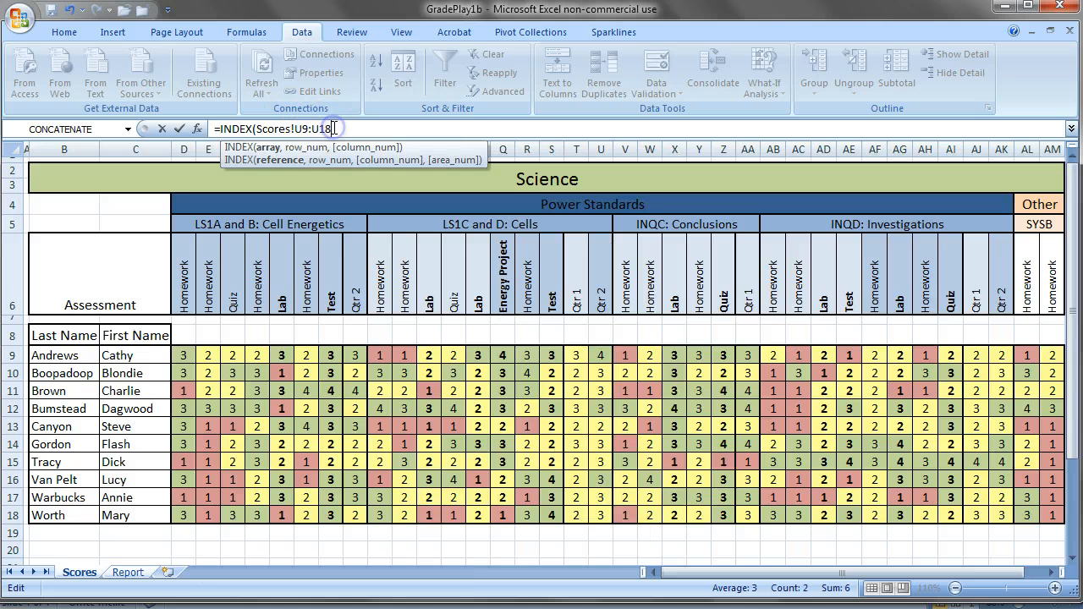
type(",")
Nest a MATCH function as the row number in D12's INDEX formula on the Report sheet, with C4 unprefixed as the lookup value.
left_click(127, 572)
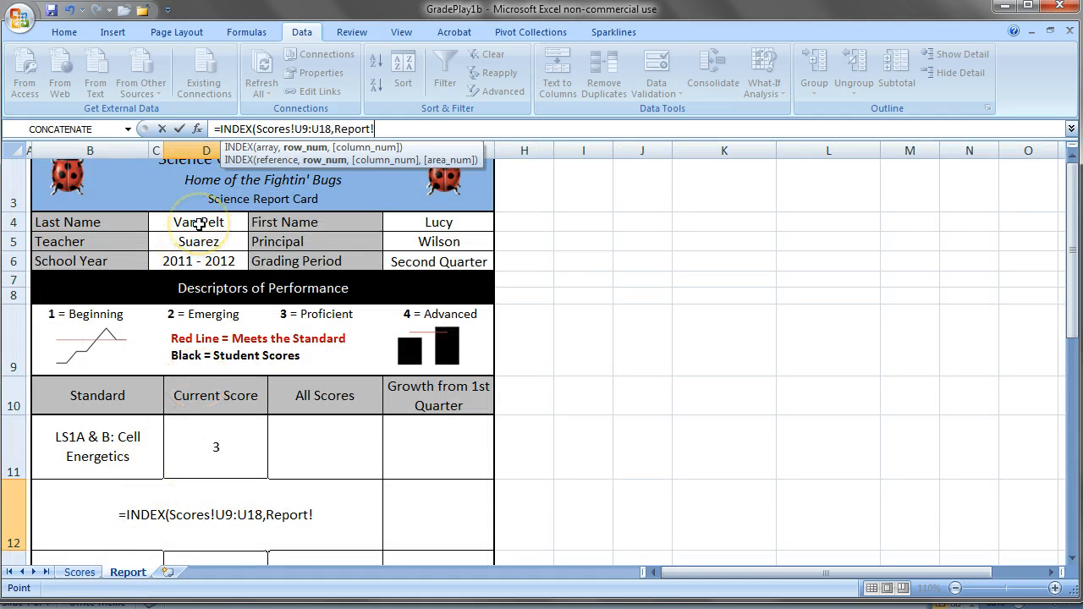
key("BackSpace")
key("BackSpace")
key("BackSpace")
key("BackSpace")
key("BackSpace")
key("BackSpace")
key("BackSpace")
type("MA")
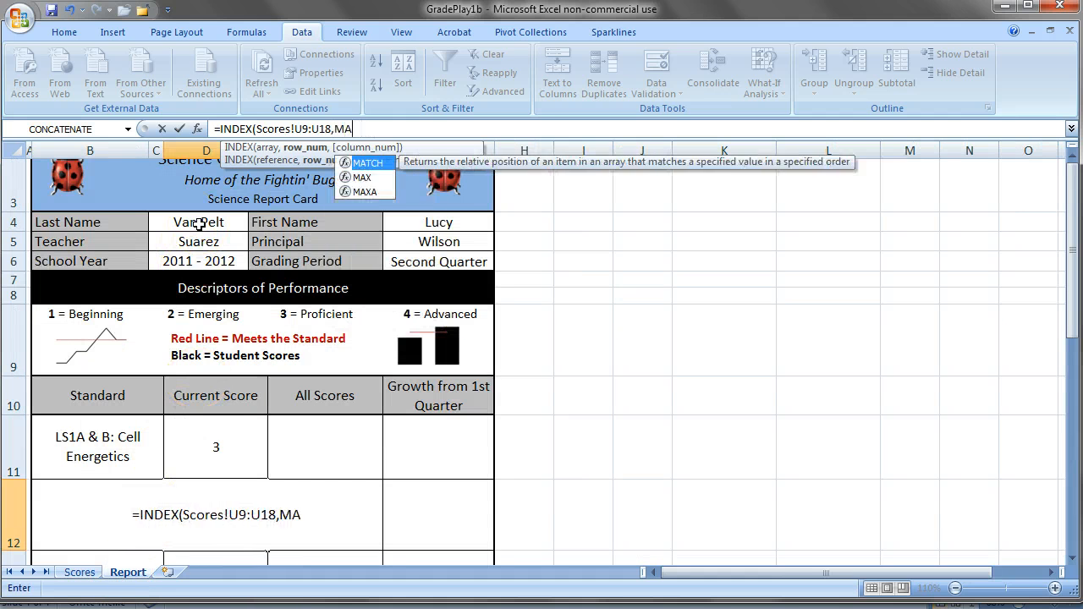
type("TCH(")
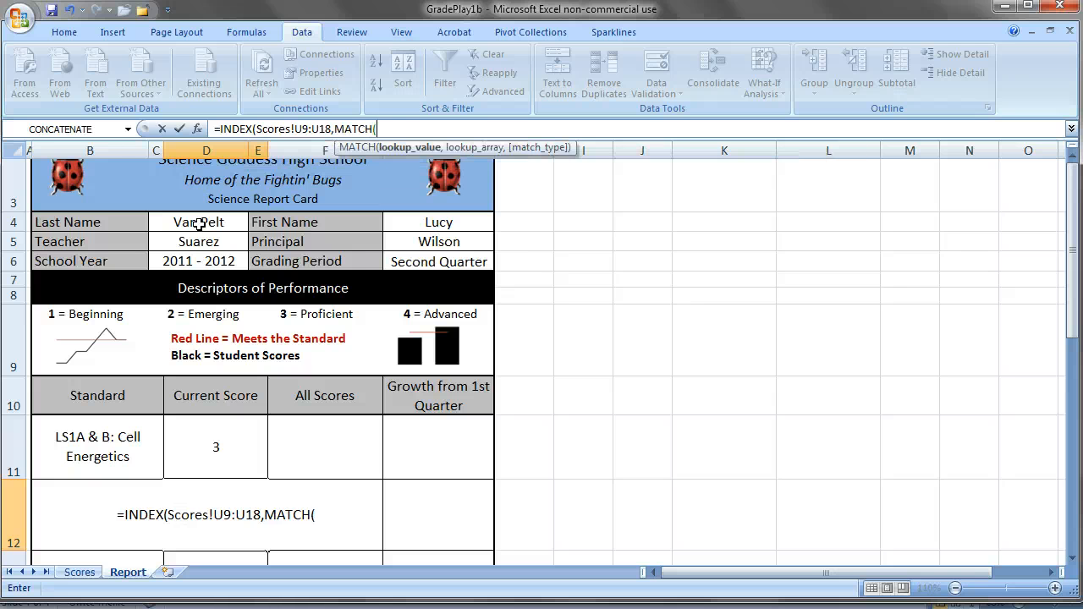
type("C4")
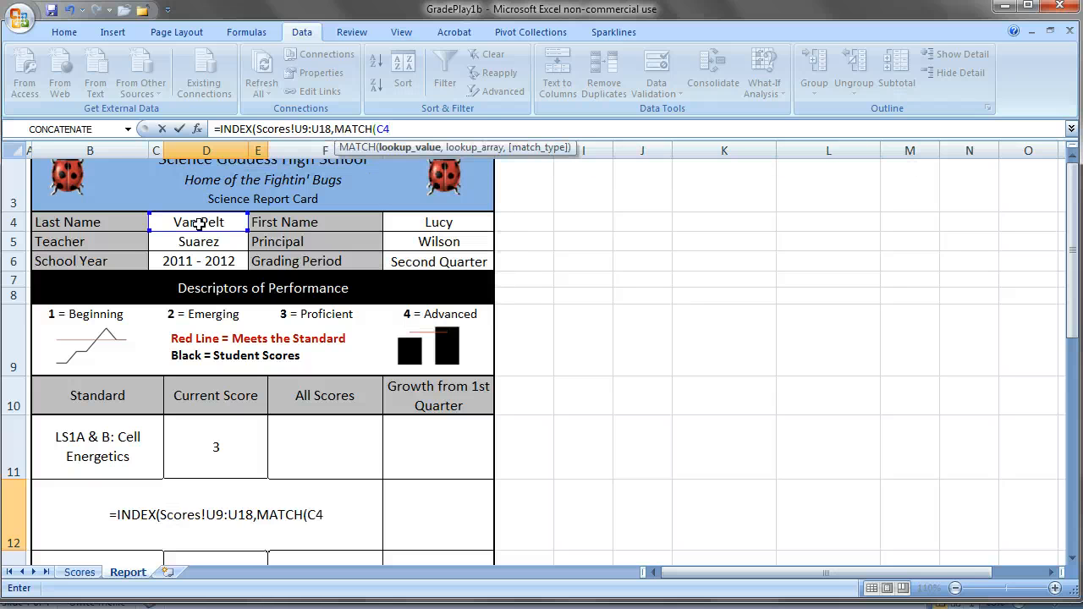
type(",LastN")
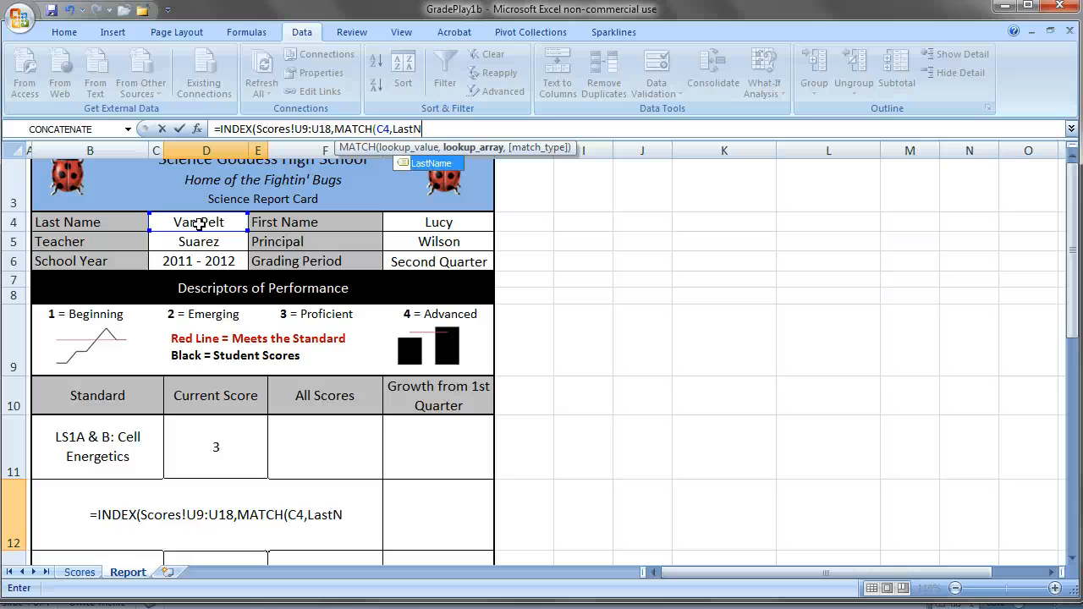
type("ame,0")
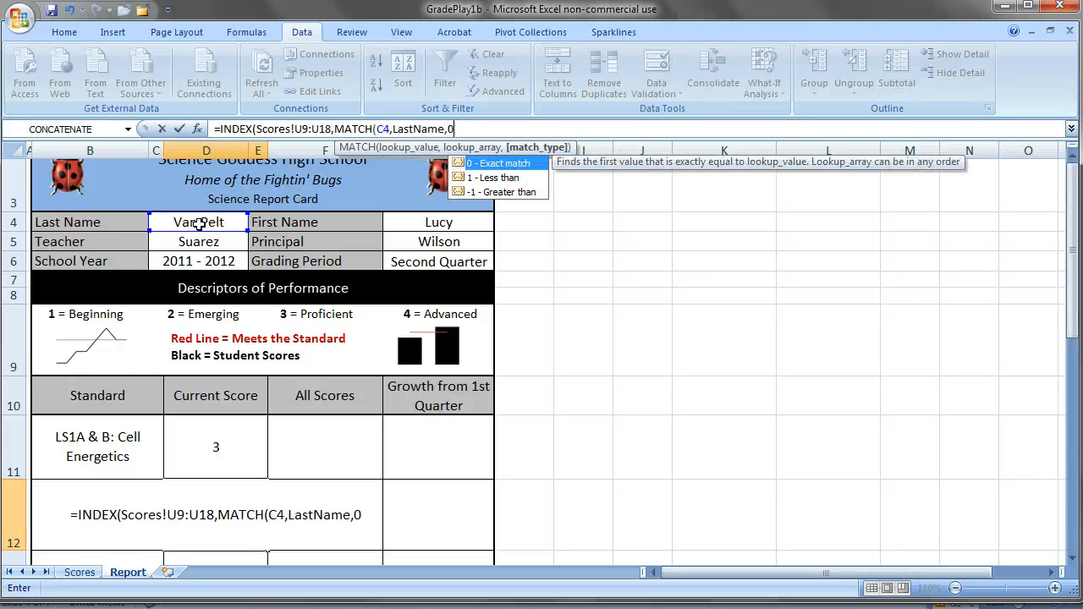
type("))")
Complete the D12 formula with LastName as the MATCH lookup array and 0 for an exact match.
key("Return")
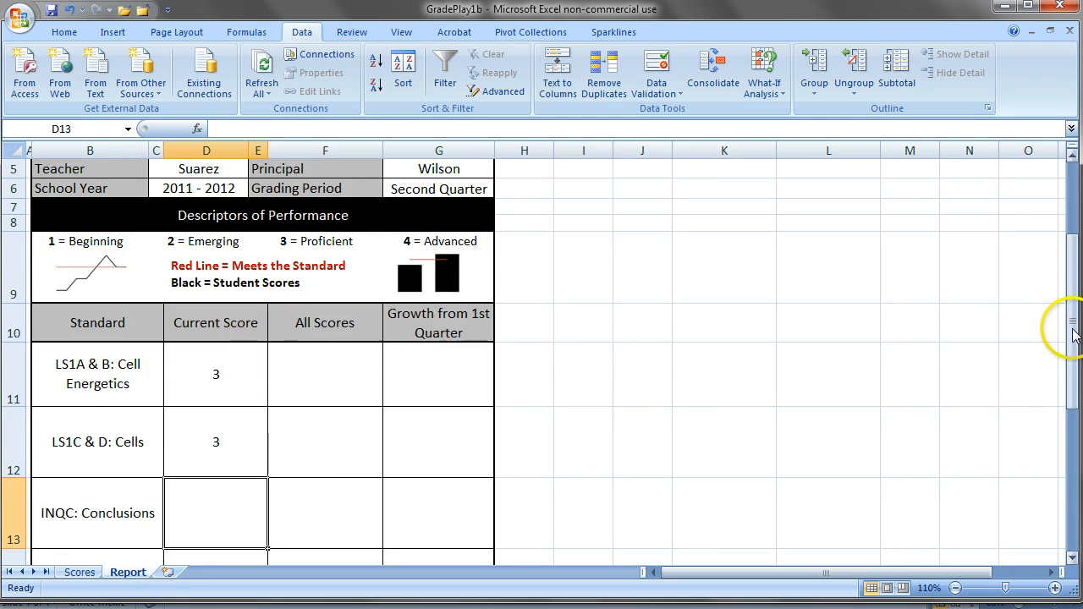
Test the report card lookups by choosing the students from Scores rows 13, 17 and 11 in turn in the C4 Last Name dropdown.
left_click_drag(1072, 332, 1072, 292)
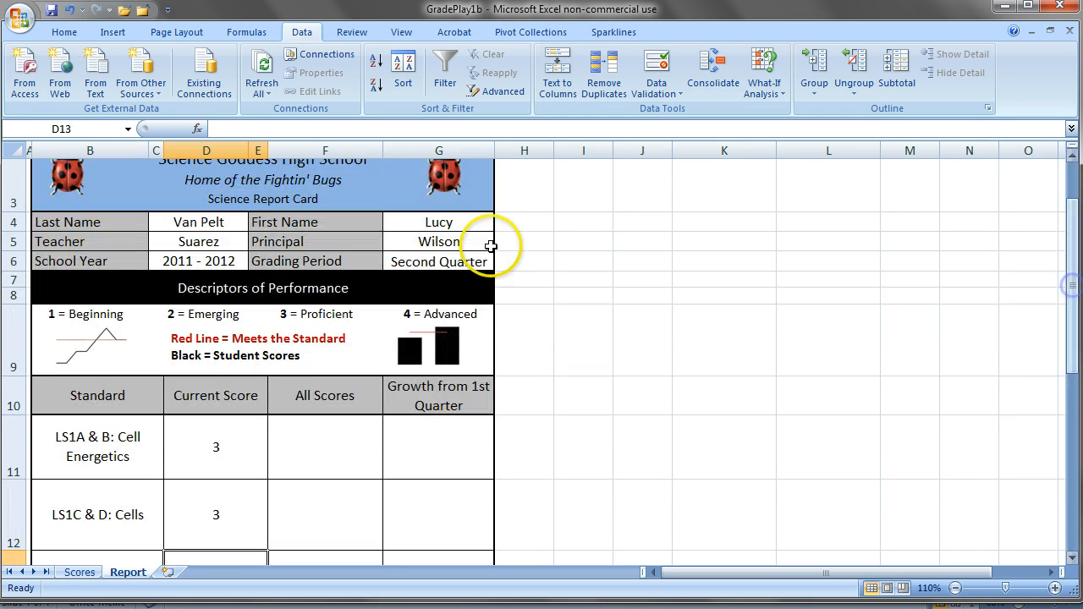
left_click(220, 223)
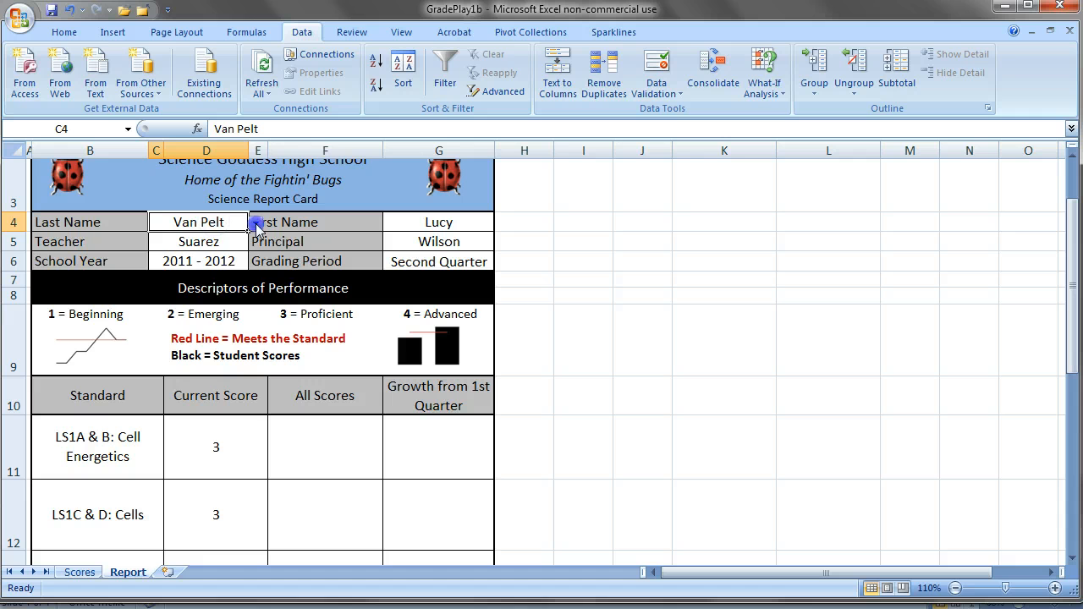
left_click(255, 223)
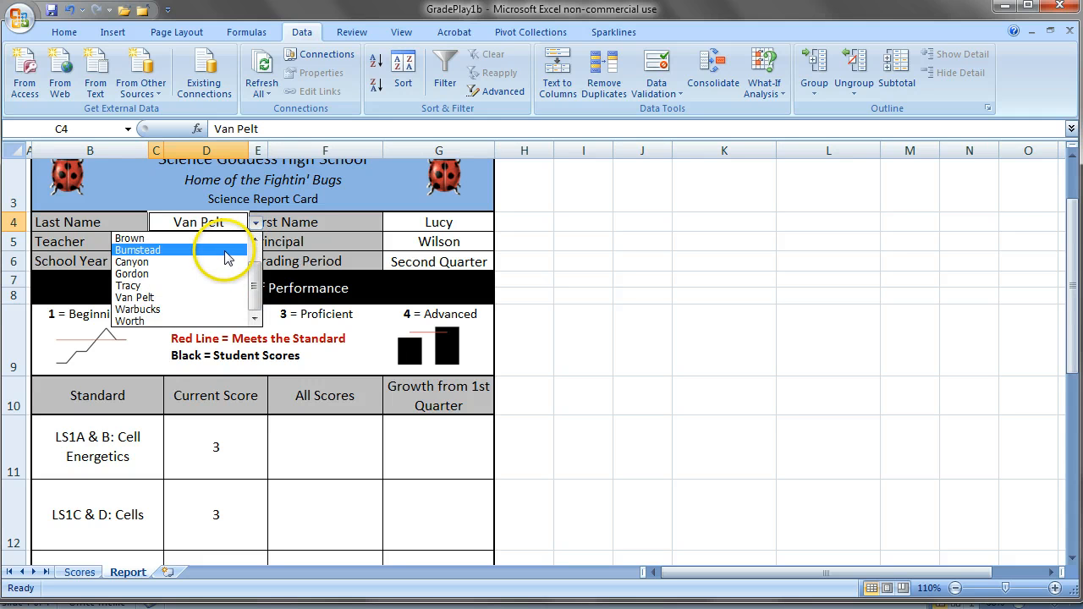
left_click(224, 261)
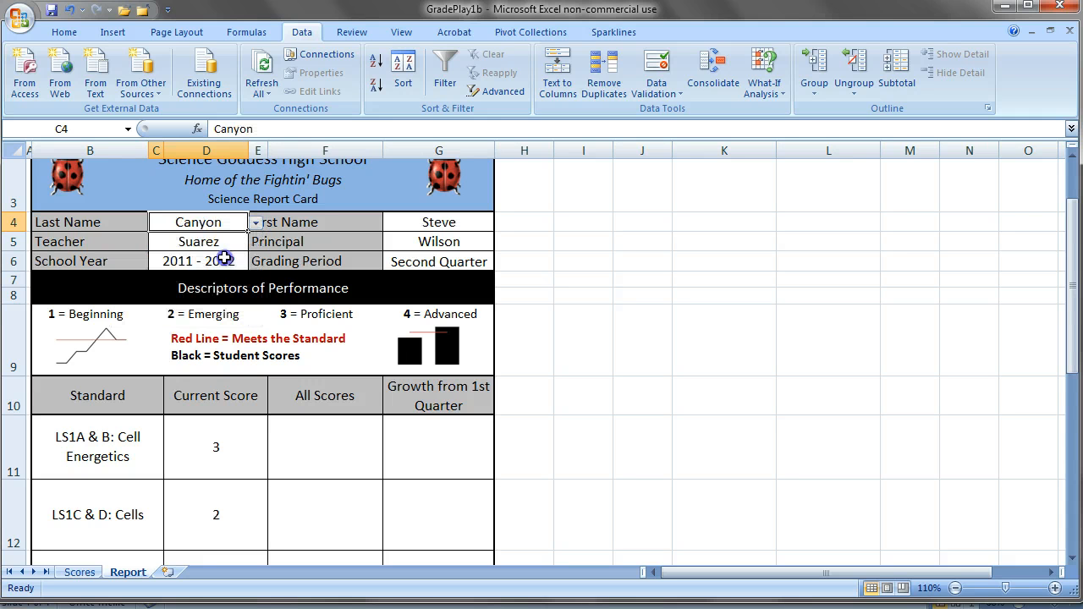
left_click(256, 225)
left_click(226, 310)
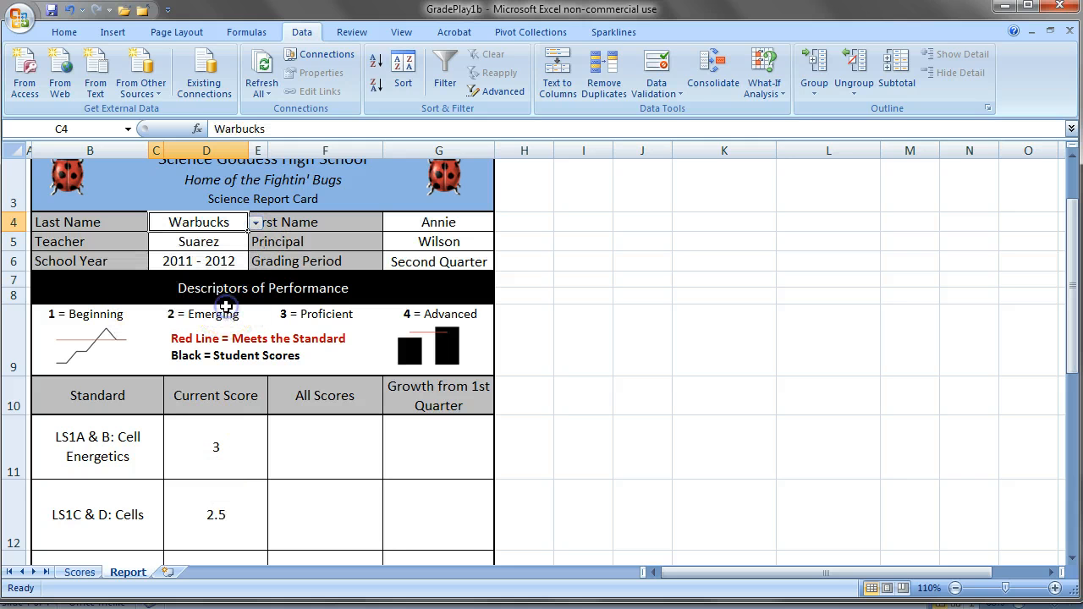
left_click(256, 222)
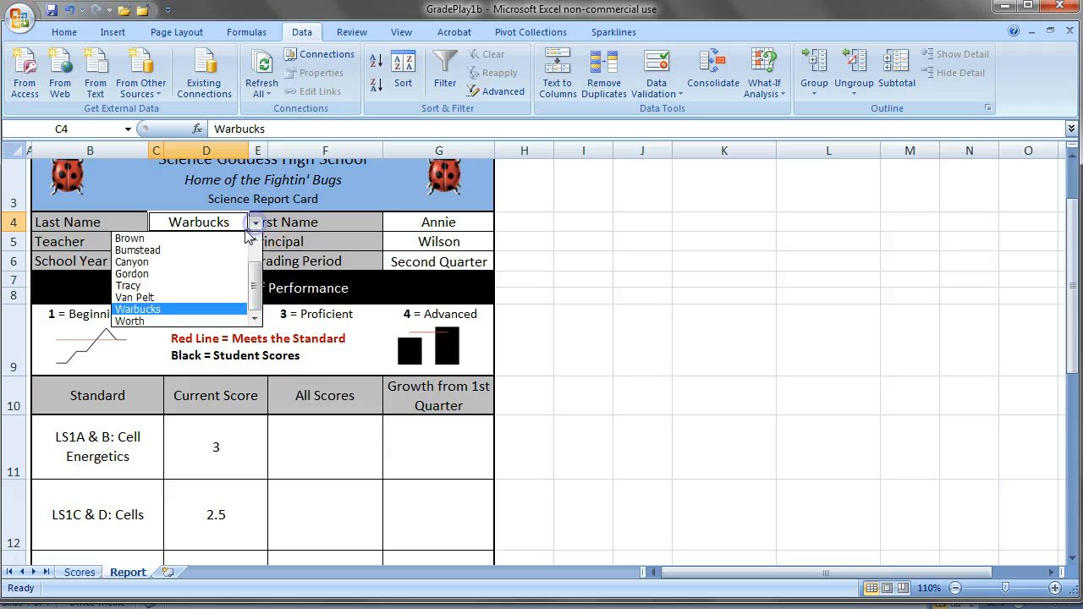
left_click(231, 238)
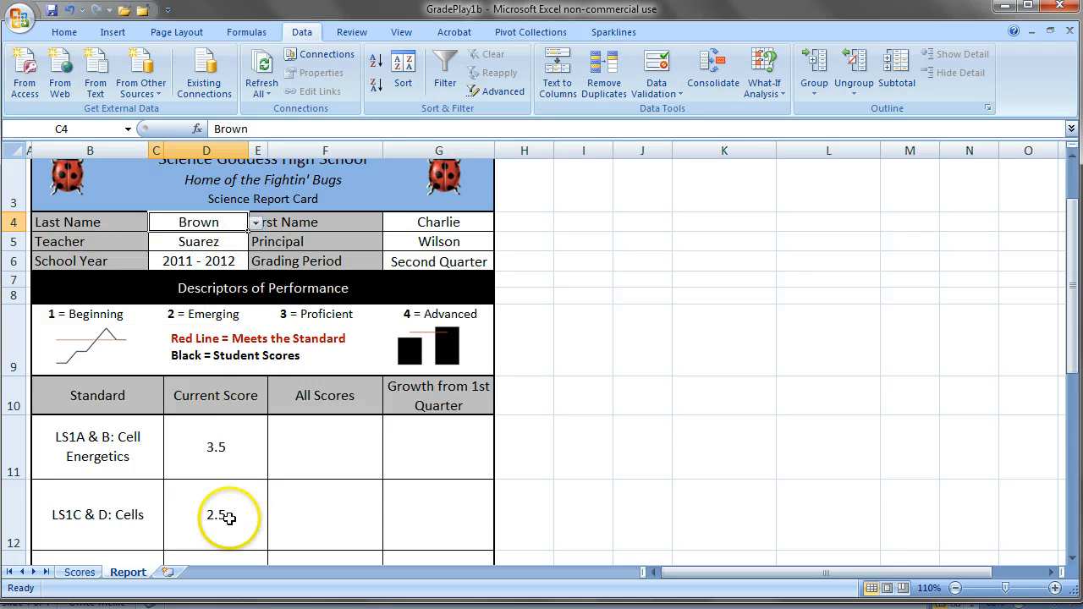